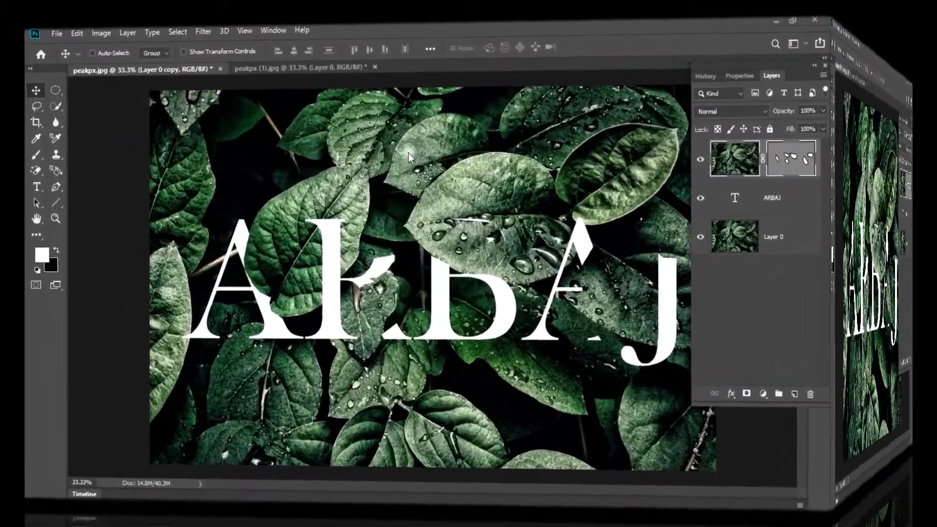
Step: In the peakpx (1).jpg document, add the person's first name in white capitals, using Baskerville Old Face Regular at 170 pt
left_click(309, 67)
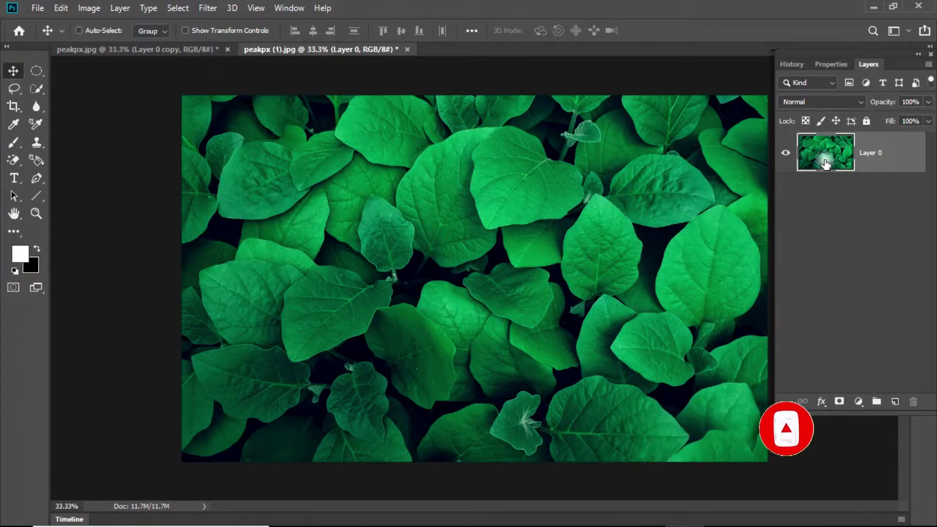
left_click(14, 178)
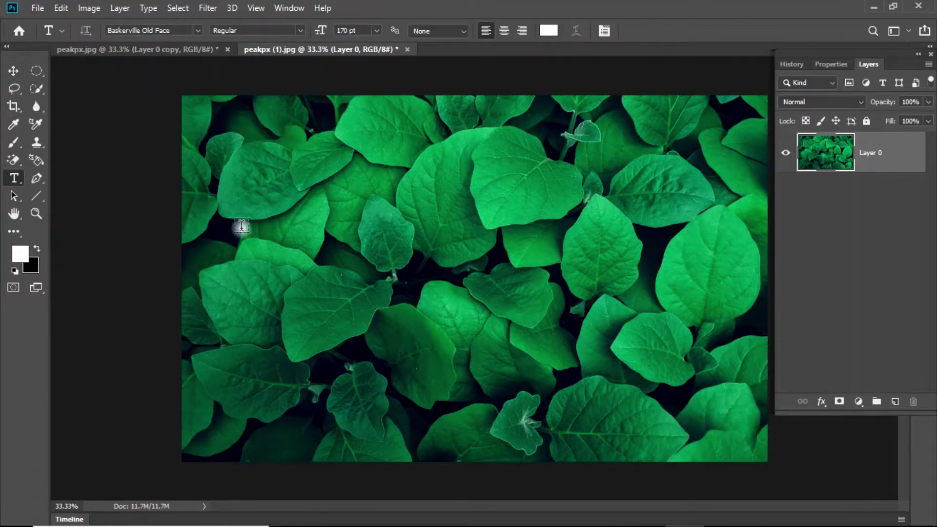
left_click(242, 226)
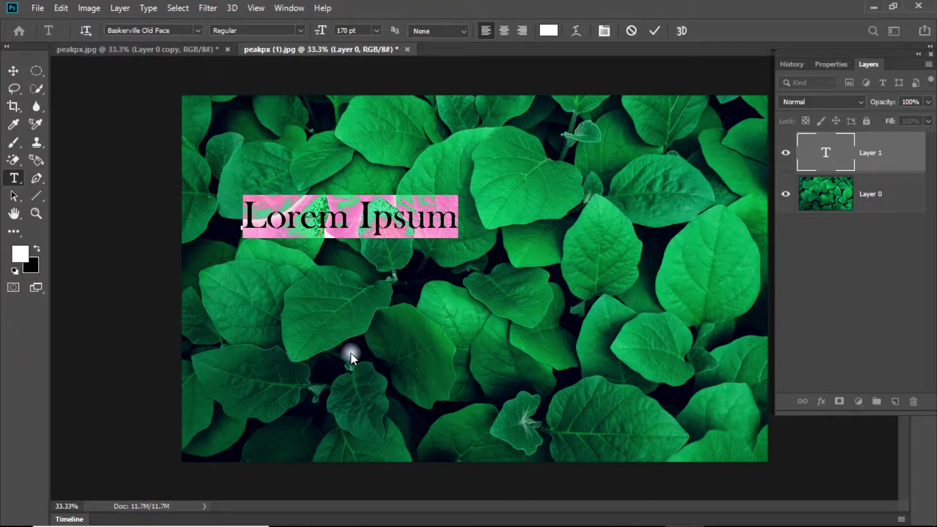
type("ARNAJ")
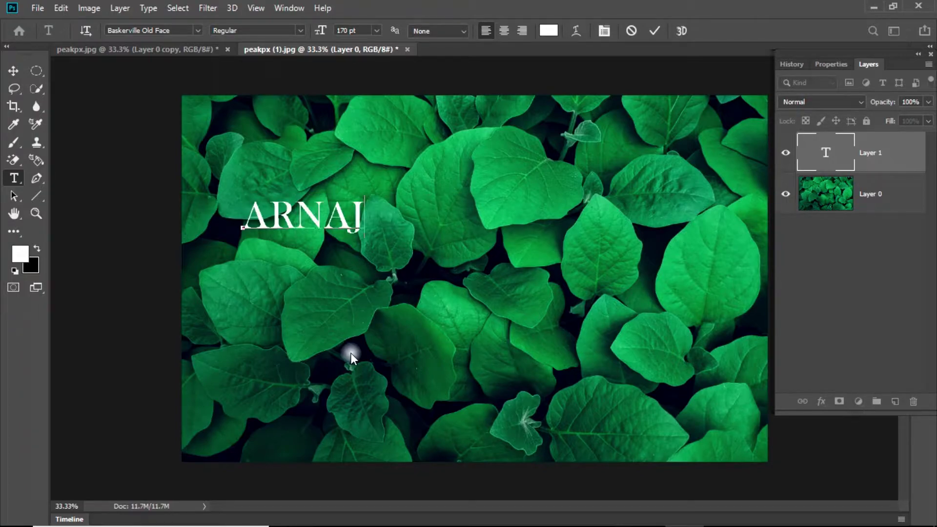
key("BackSpace")
key("BackSpace")
key("BackSpace")
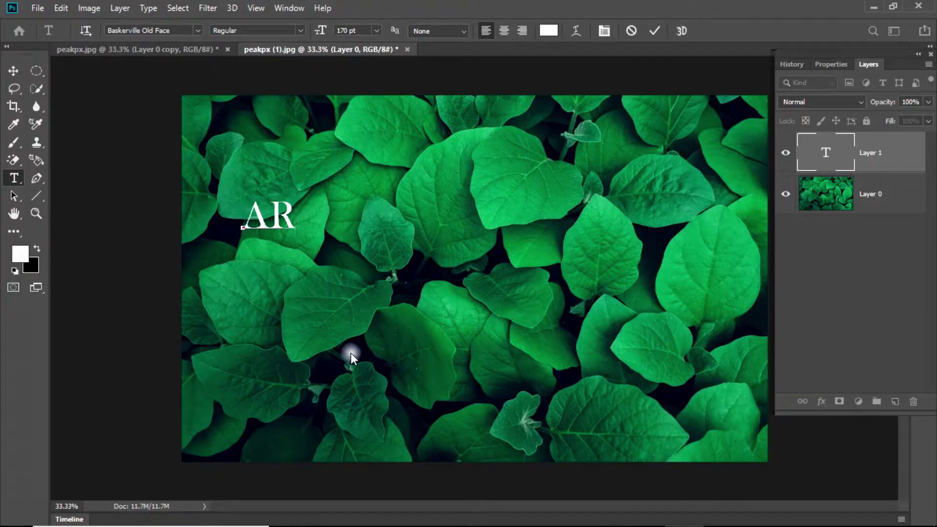
type("BAJ")
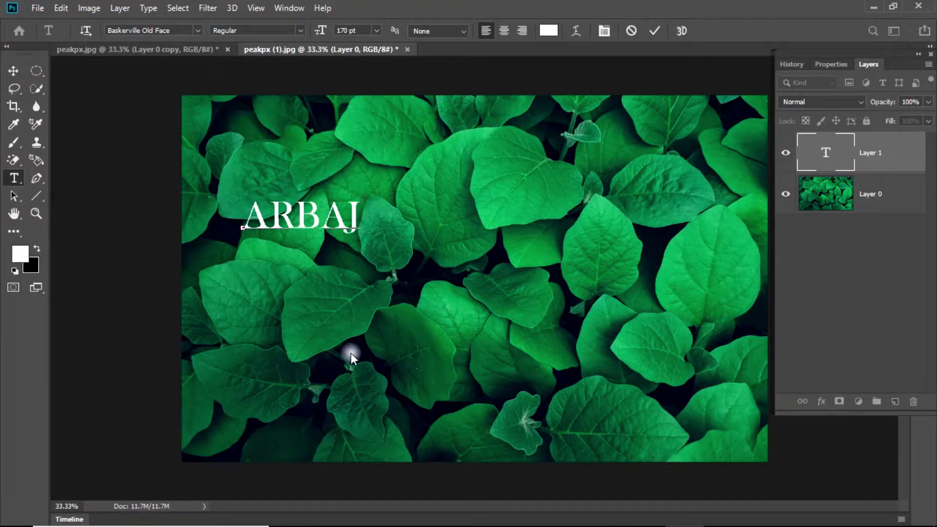
Step: Enlarge the text to about 767 pt so it spans most of the leaf image, and place it slightly above the middle
left_click_drag(245, 251, 410, 289)
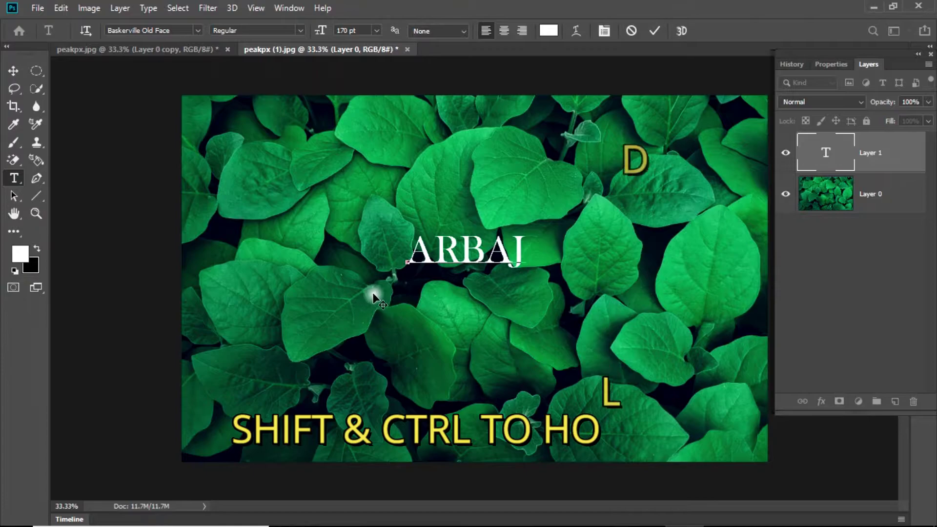
key("ctrl")
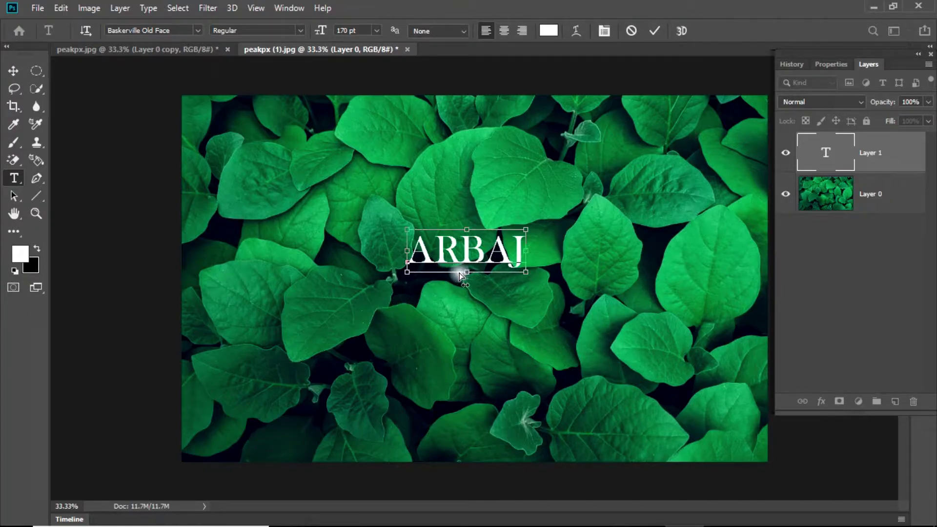
left_click_drag(525, 272, 737, 348)
left_click_drag(408, 226, 216, 160)
mouse_move(738, 345)
left_mouse_down()
mouse_move(744, 357)
mouse_move(752, 353)
left_mouse_up()
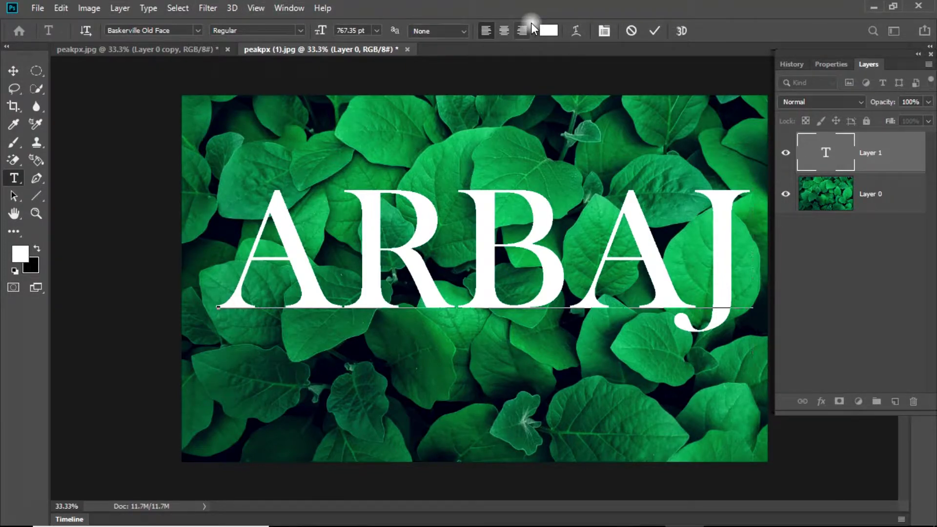
left_click(655, 30)
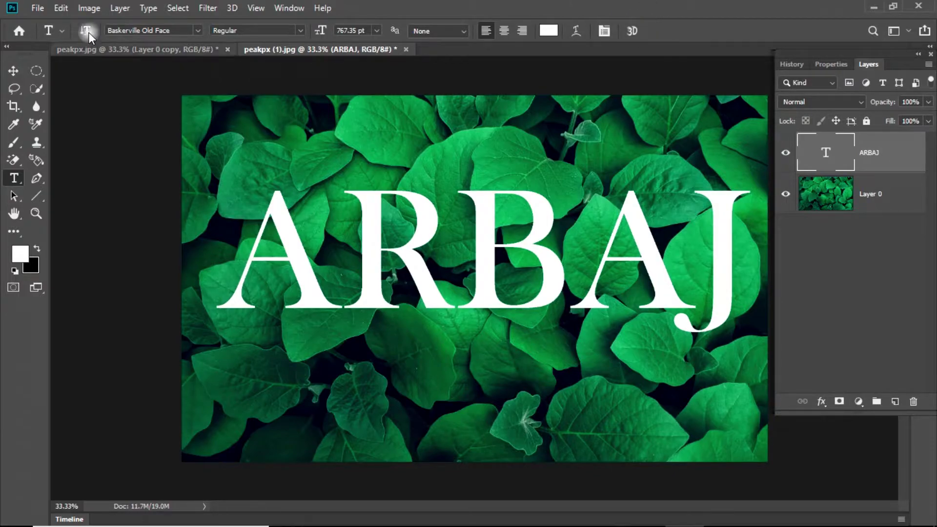
left_click(13, 70)
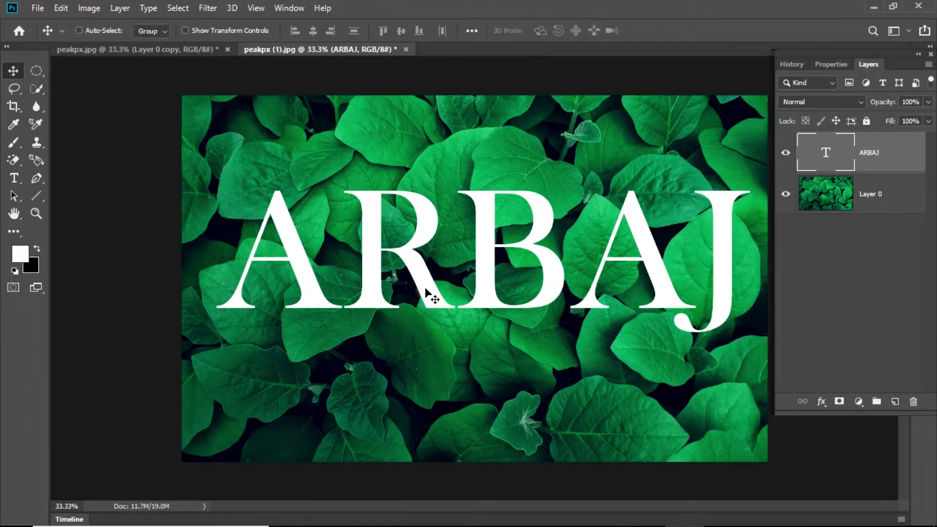
mouse_move(417, 282)
left_mouse_down()
mouse_move(400, 268)
mouse_move(411, 268)
left_mouse_up()
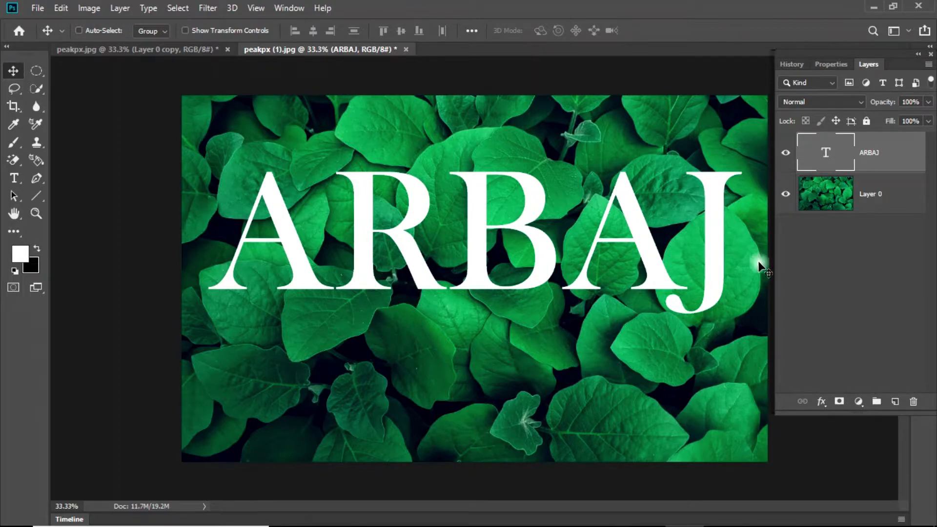
Step: Duplicate Layer 0 and lower the text layer's opacity to 40%
left_click(819, 198)
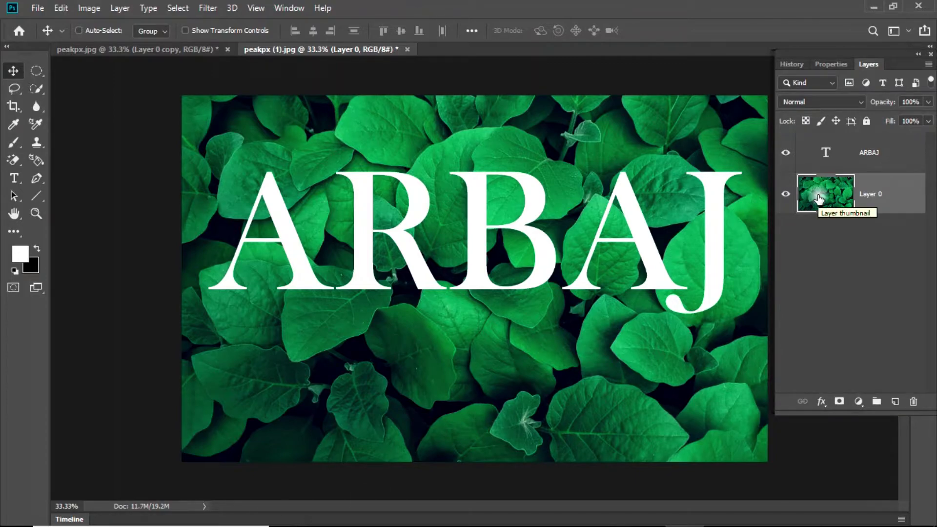
key("ctrl+j")
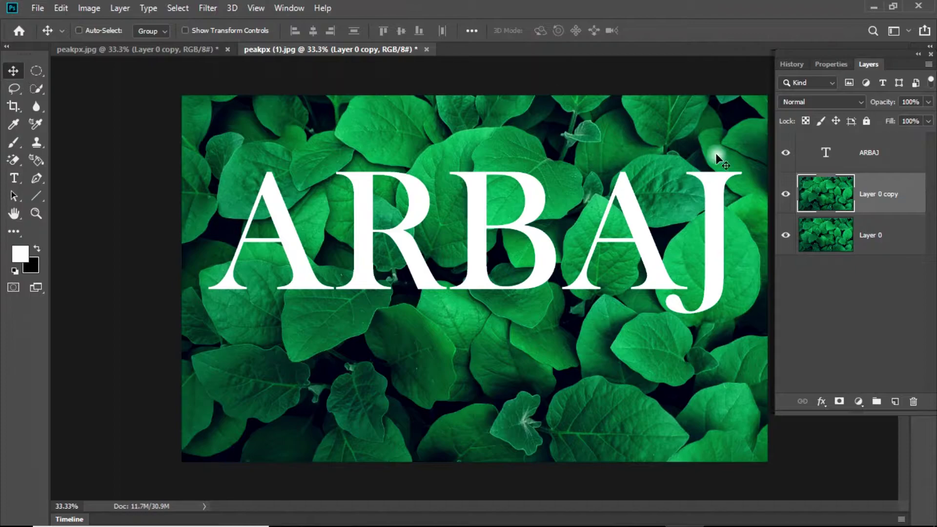
left_click(826, 147)
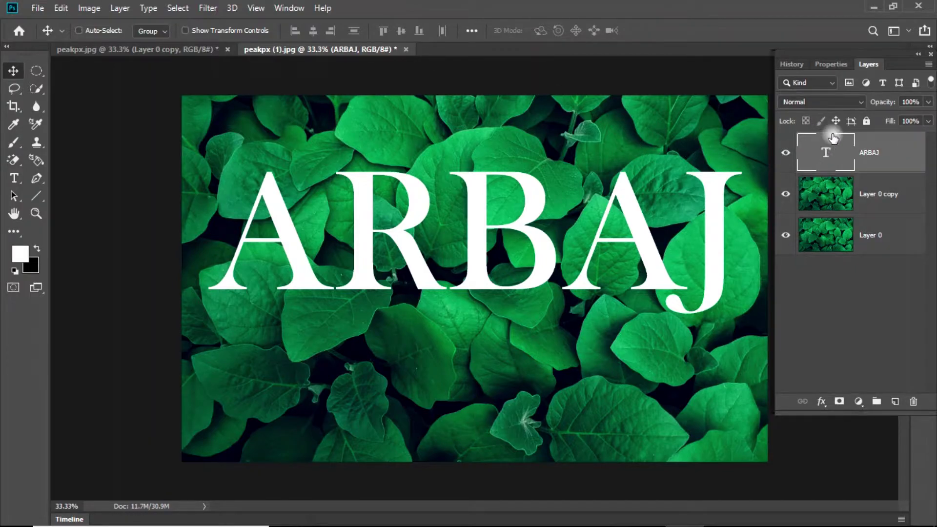
left_click(928, 102)
left_click_drag(927, 121, 897, 119)
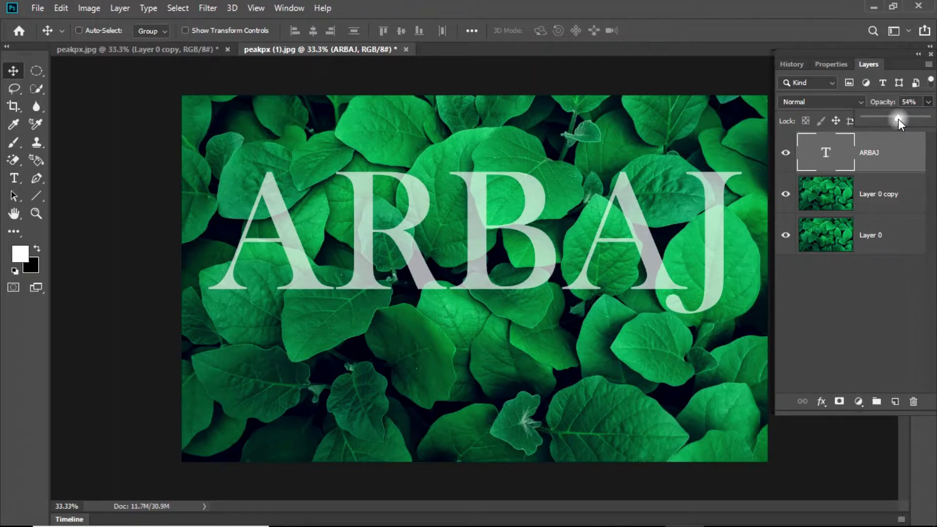
left_click_drag(894, 119, 892, 120)
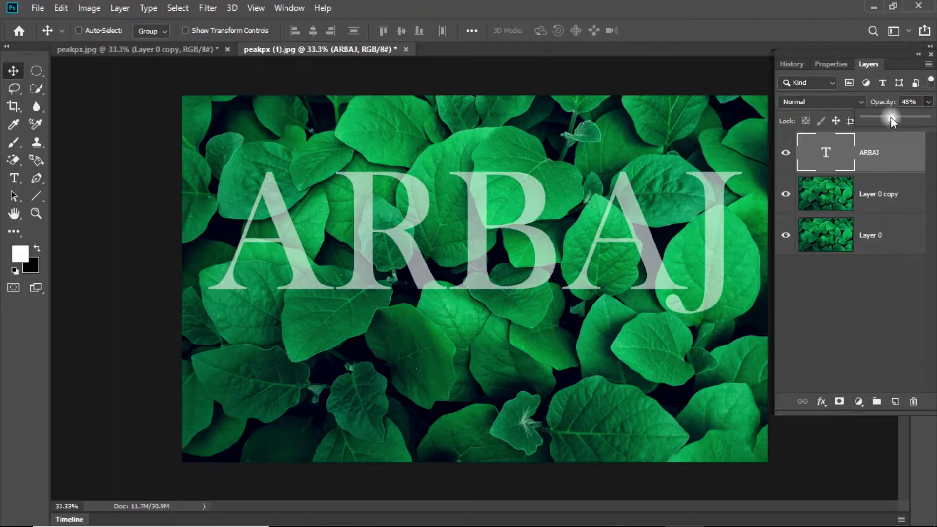
left_click_drag(895, 117, 890, 118)
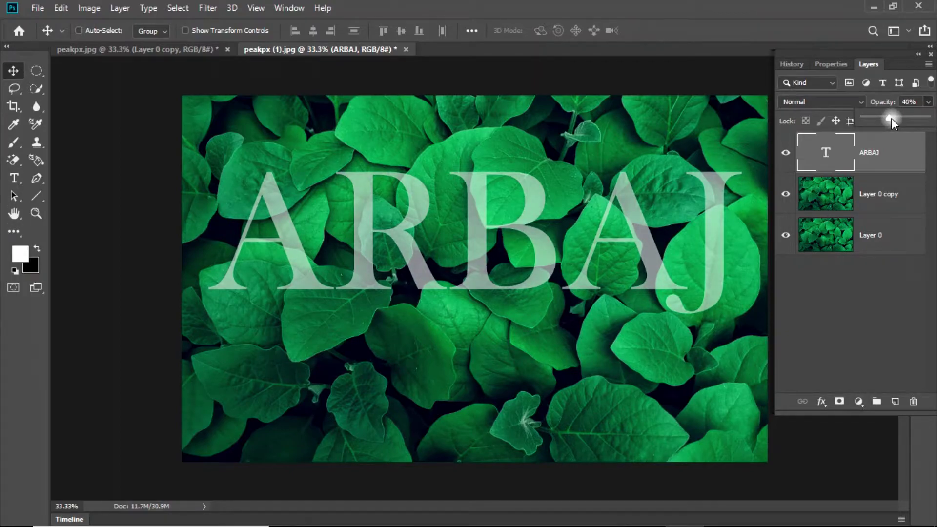
Step: Select Layer 0 copy and set up the Pen tool in Path mode
left_click(822, 199)
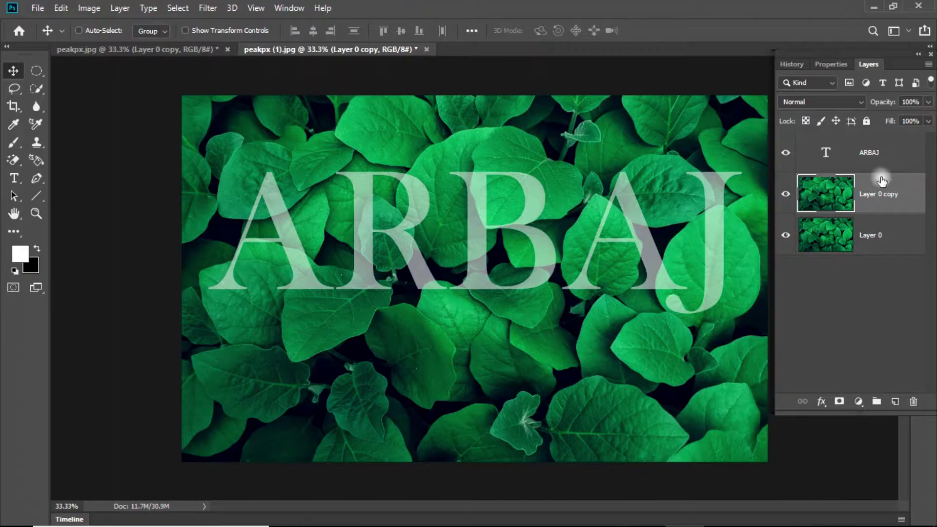
left_click(41, 180)
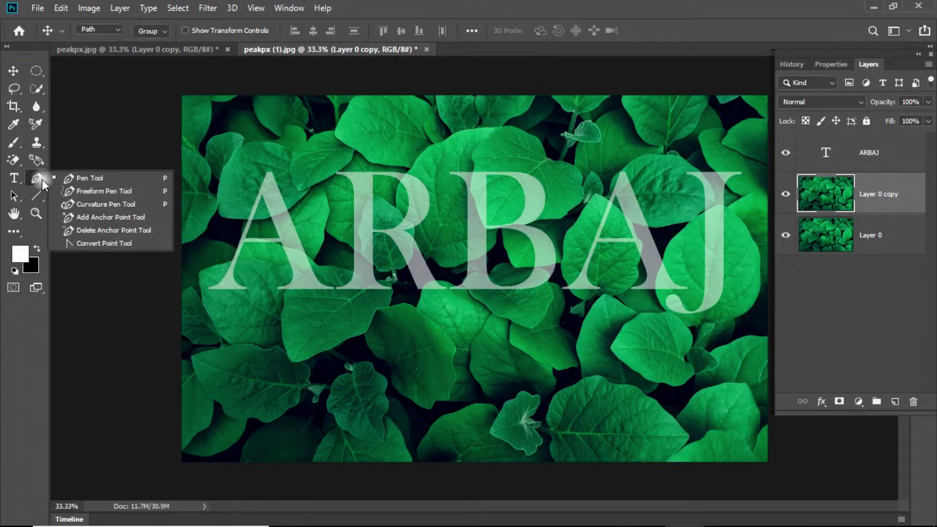
left_click(70, 178)
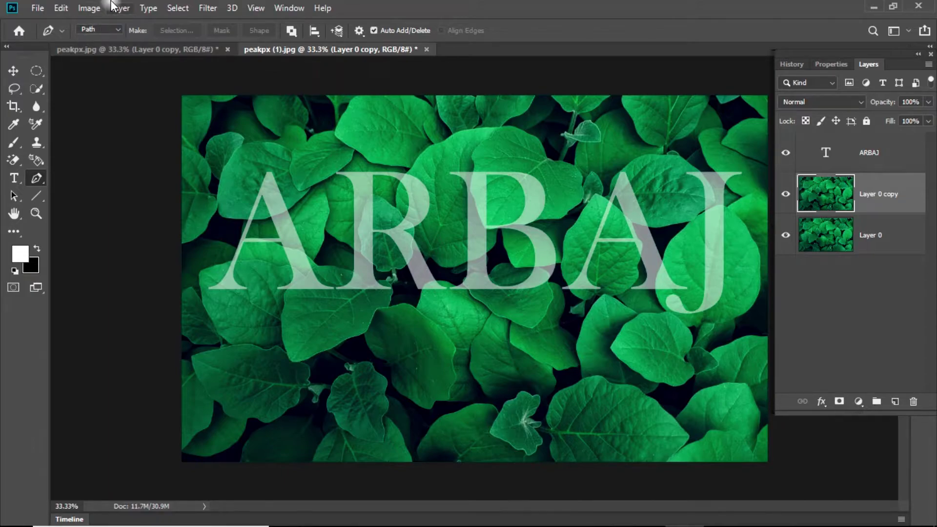
left_click(118, 27)
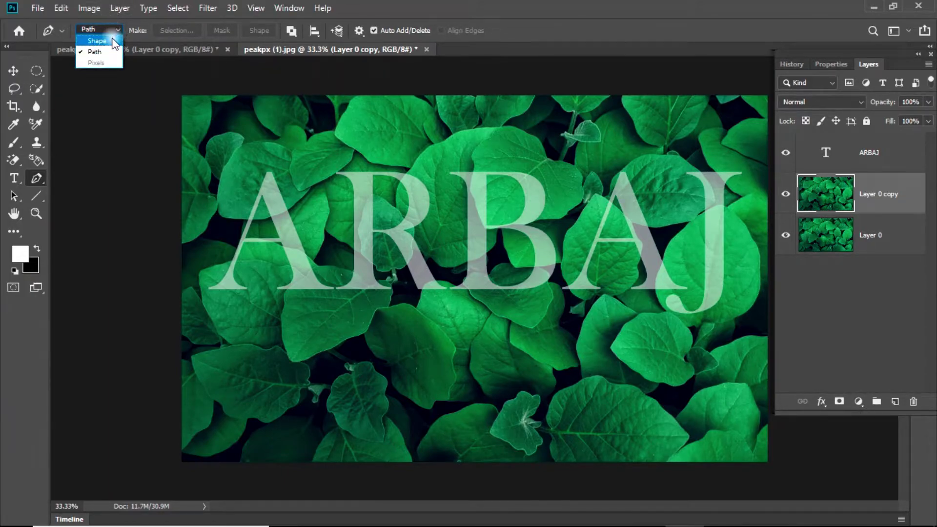
left_click(112, 37)
left_click(118, 28)
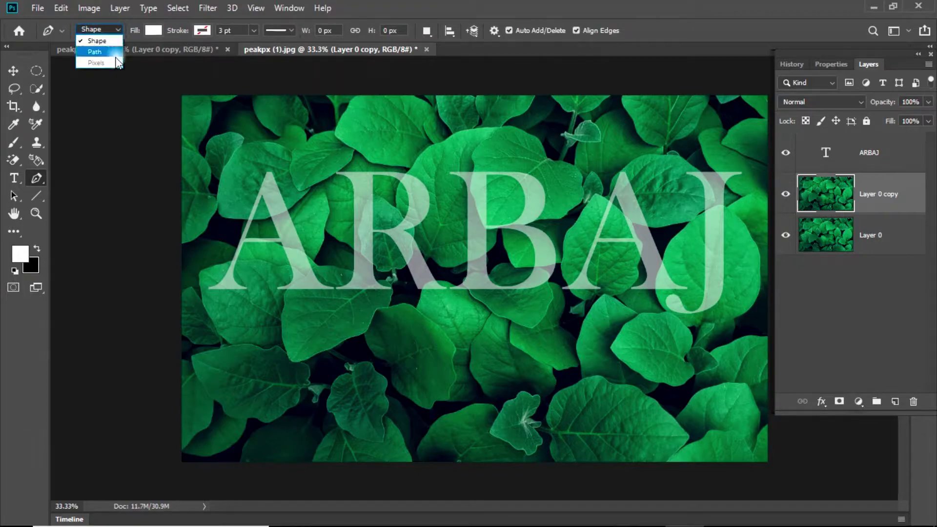
left_click(115, 54)
left_click(116, 28)
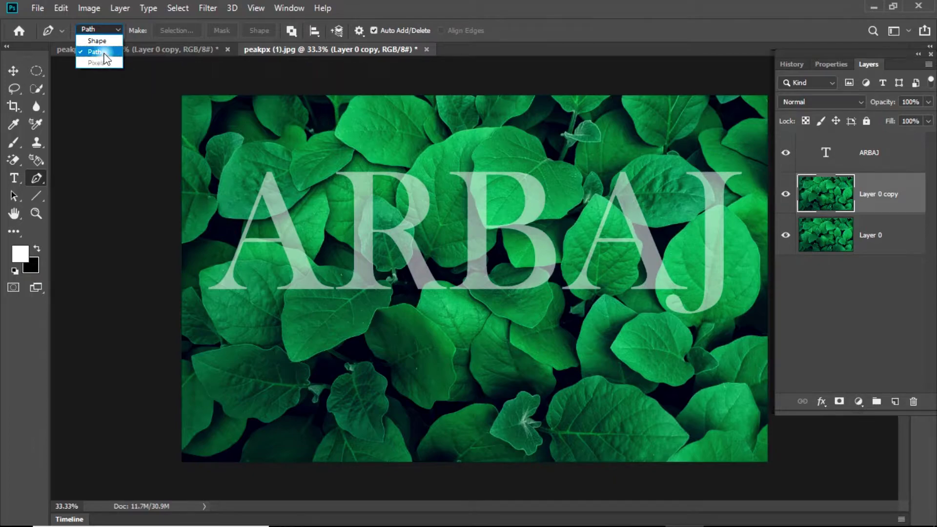
left_click(106, 51)
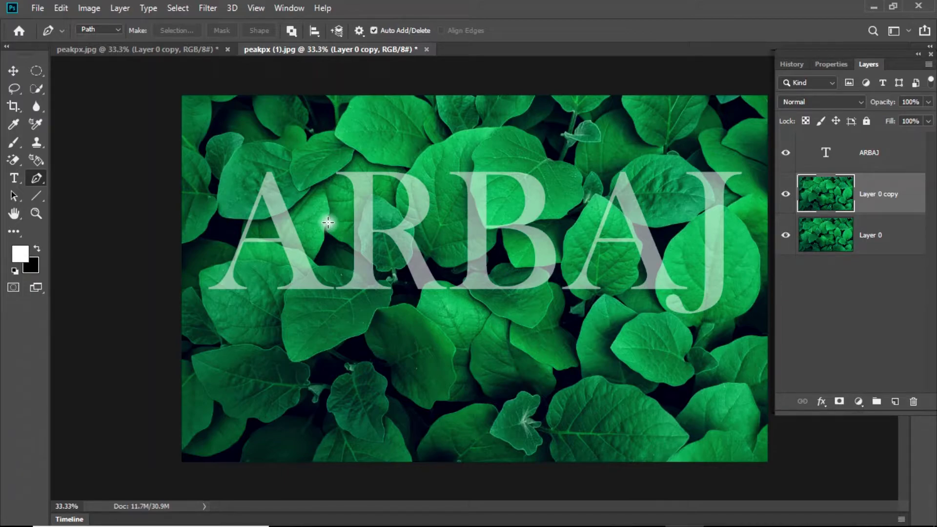
Step: Trace a closed Pen path around the upper part of the second A, following the lower edges of the leaf it overlaps
scroll(327, 226, "up", 3)
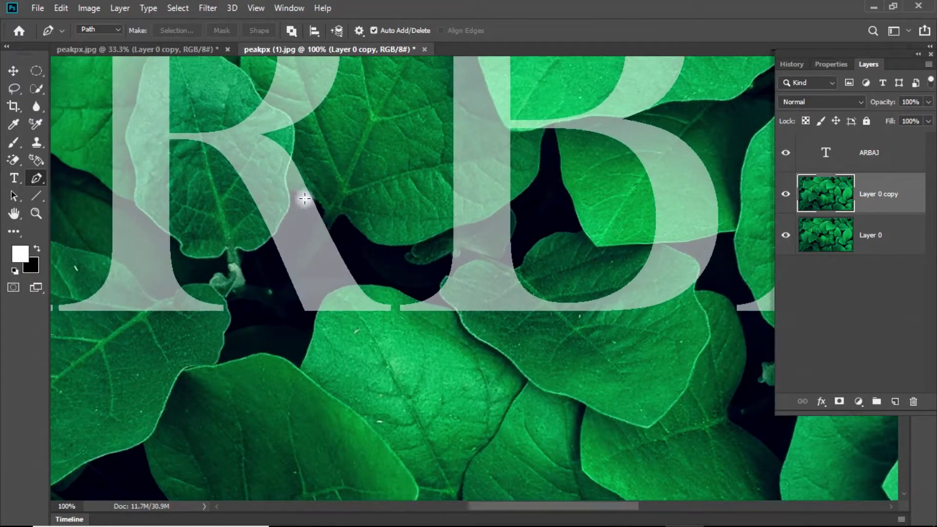
left_click_drag(431, 164, 163, 291)
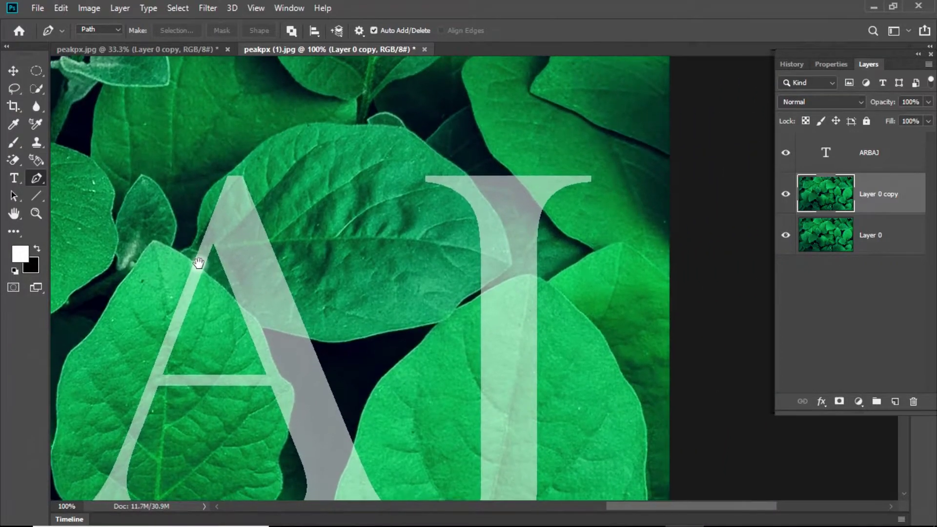
left_click_drag(195, 261, 314, 226)
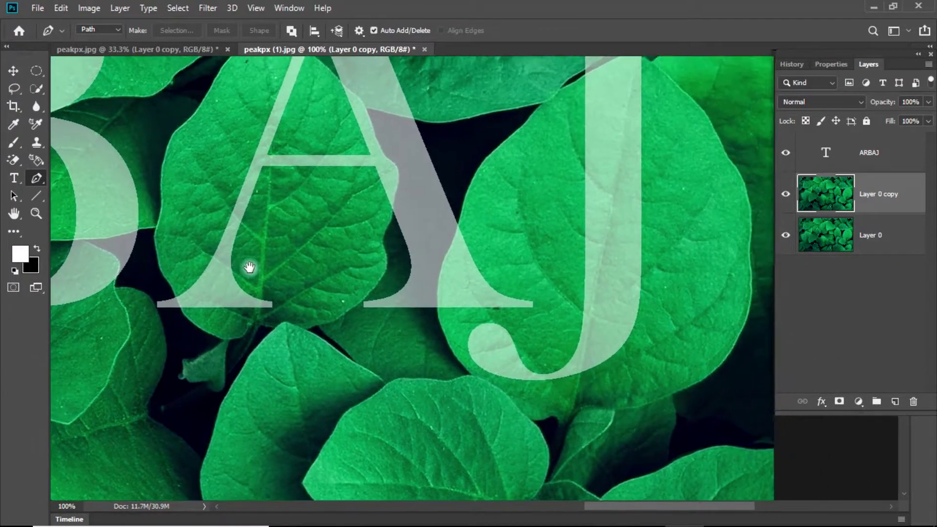
left_click_drag(249, 267, 310, 383)
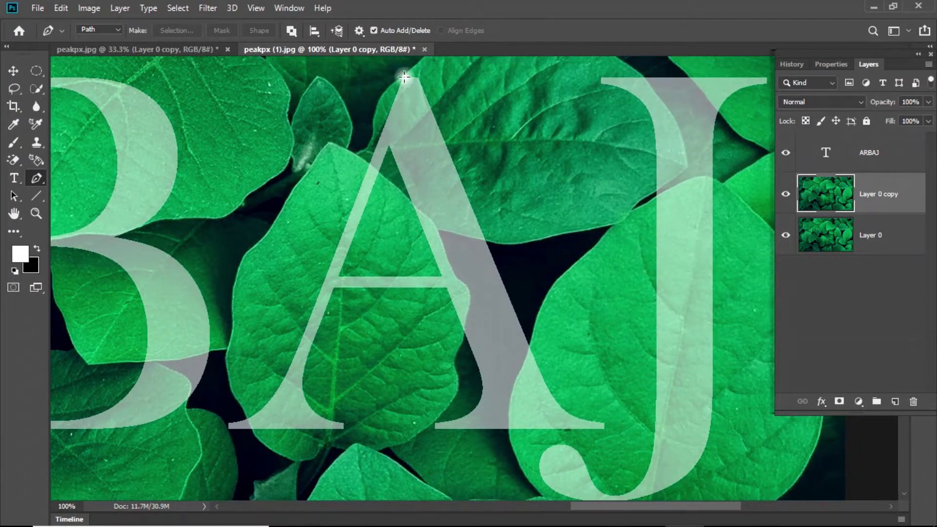
left_click(401, 75)
left_click(383, 119)
left_click(392, 150)
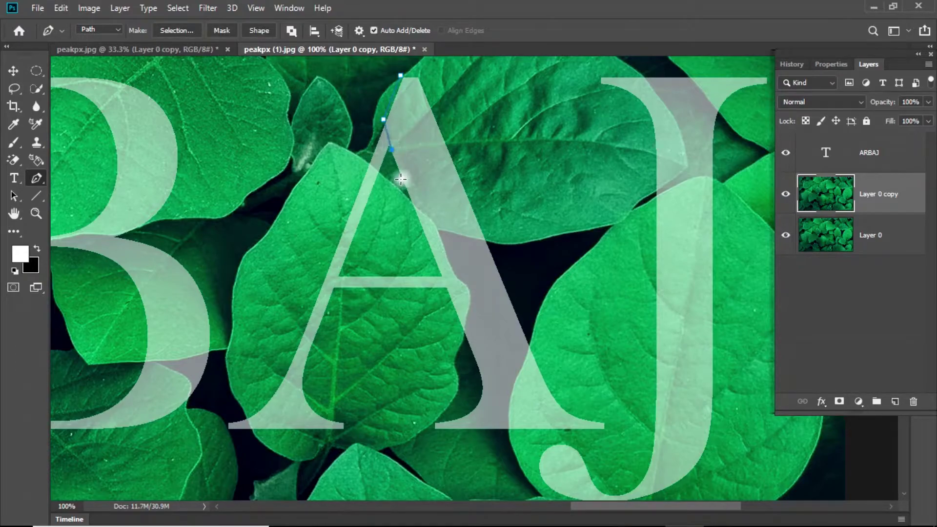
left_click(414, 215)
left_click(427, 233)
left_click(453, 236)
left_click(493, 235)
left_click(465, 149)
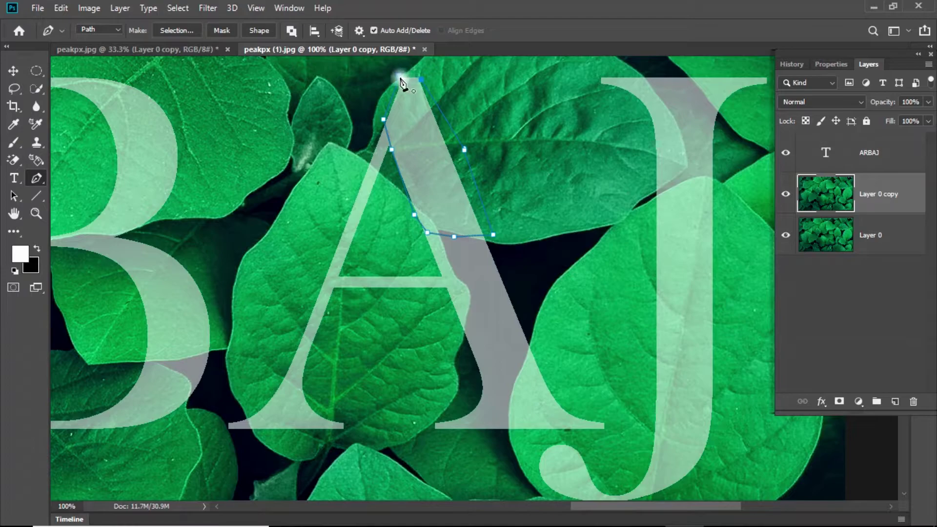
left_click(400, 76)
Step: Trace a closed Pen path around the top of the first A, down to the lower edge of the large leaf behind it
left_click_drag(307, 251, 661, 267)
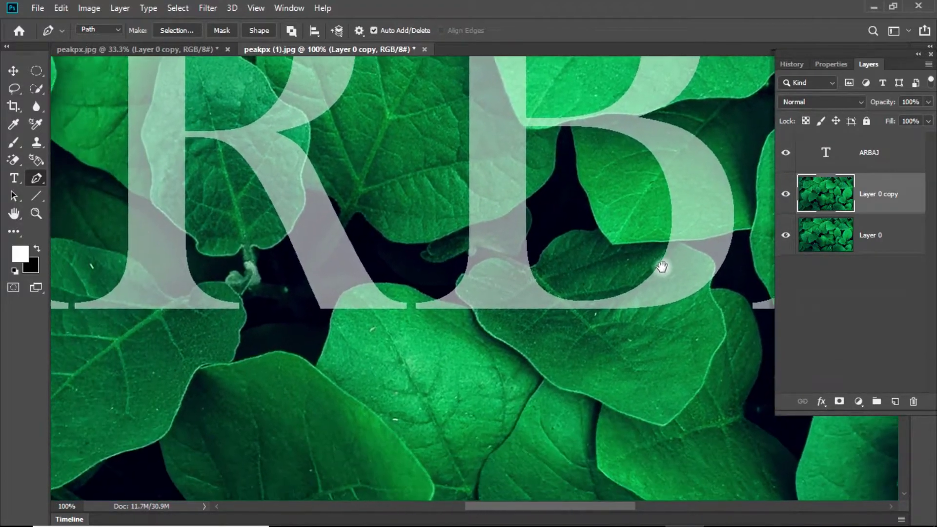
left_click_drag(524, 236, 721, 370)
left_click_drag(634, 394, 443, 262)
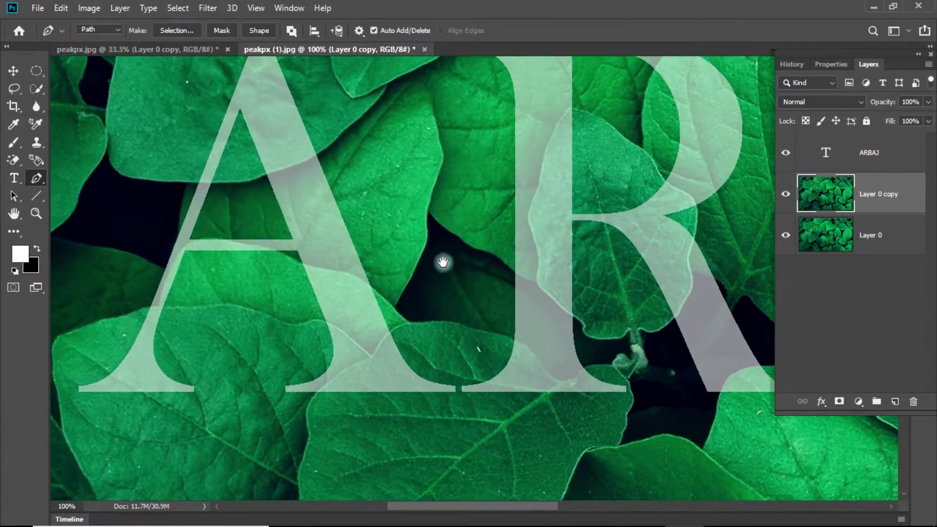
left_click_drag(227, 123, 334, 184)
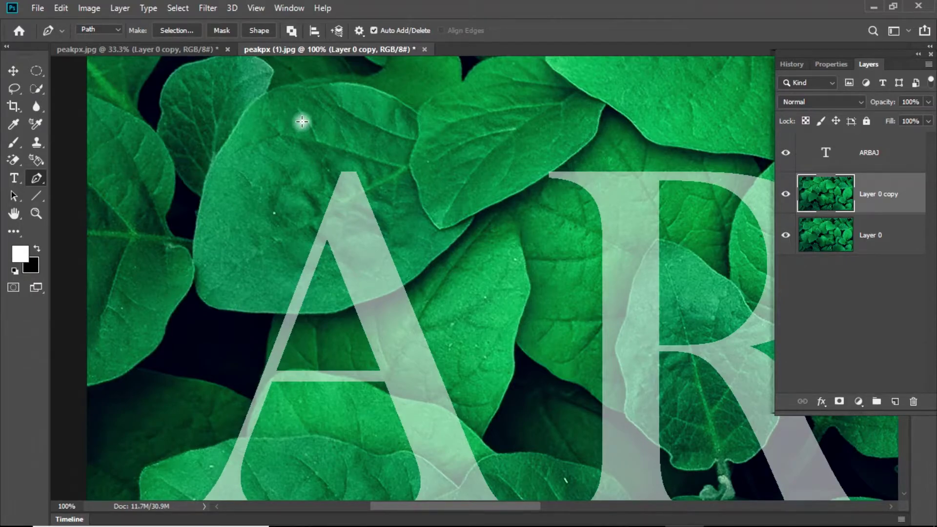
left_click(298, 256)
left_click(283, 319)
left_click(348, 306)
left_click(403, 292)
left_click(390, 238)
left_click(344, 172)
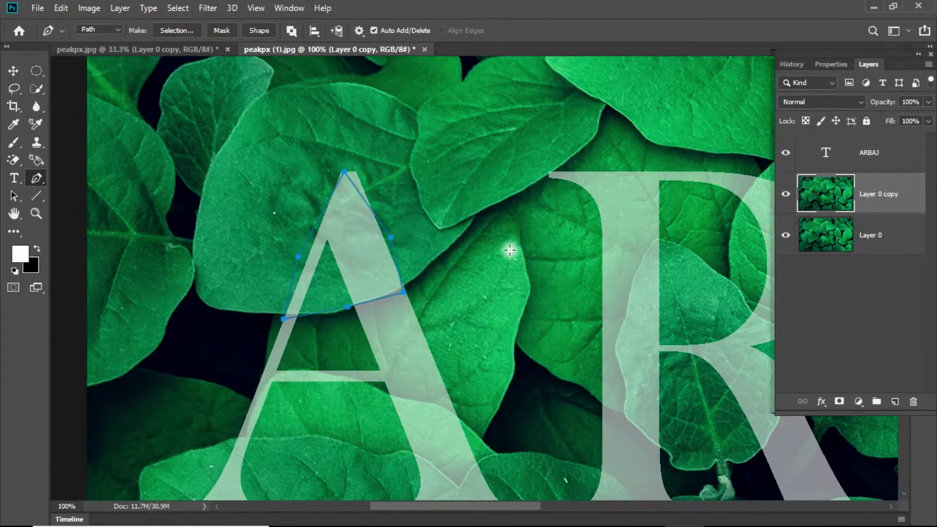
Step: Trace a closed Pen path around the lower part of the R's left stem, over the leaf that overlaps its base
left_click_drag(583, 331, 358, 190)
left_click_drag(505, 290, 497, 257)
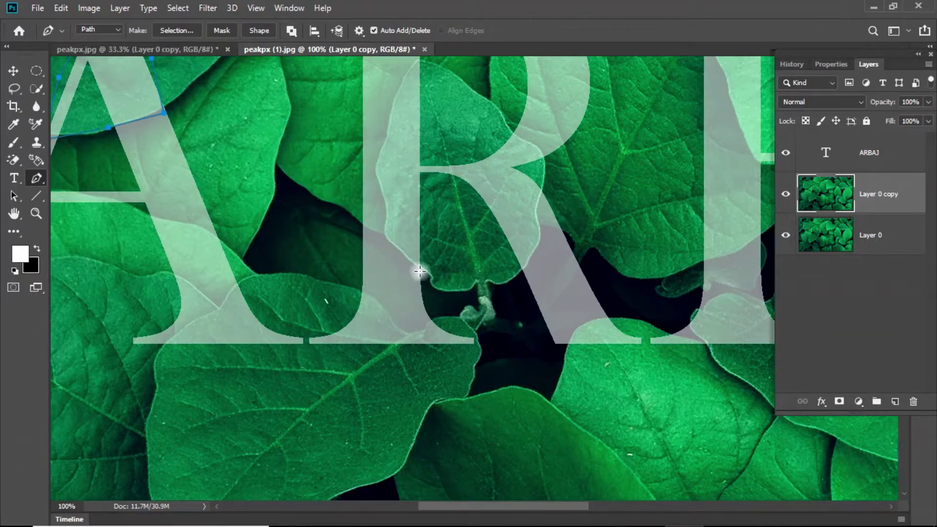
left_click(336, 287)
left_click(311, 343)
left_click(319, 385)
left_click(400, 391)
left_click(451, 361)
left_click(463, 320)
left_click(445, 287)
left_click(336, 287)
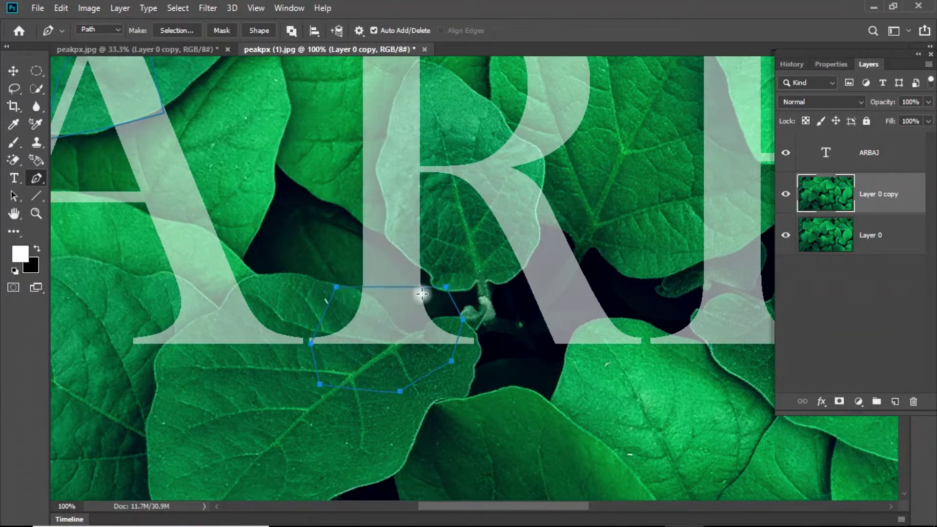
Step: Trace a closed Pen path around the lower bowl of the B, where it crosses the leaf beneath the large upper leaf
left_click_drag(579, 257, 310, 322)
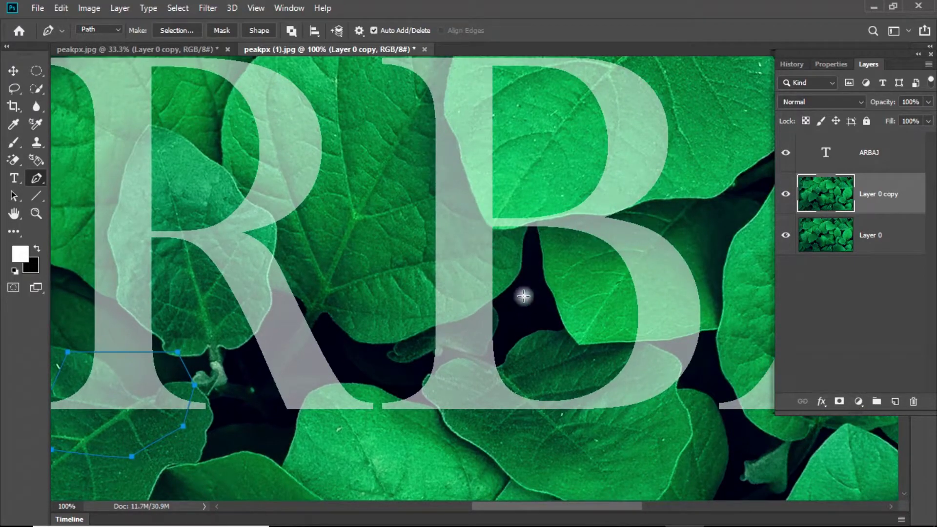
left_click_drag(533, 305, 481, 341)
left_click(591, 246)
left_click(546, 296)
left_click(521, 336)
left_click(521, 364)
left_click(588, 394)
left_click(665, 406)
left_click(663, 372)
left_click(655, 310)
left_click(632, 257)
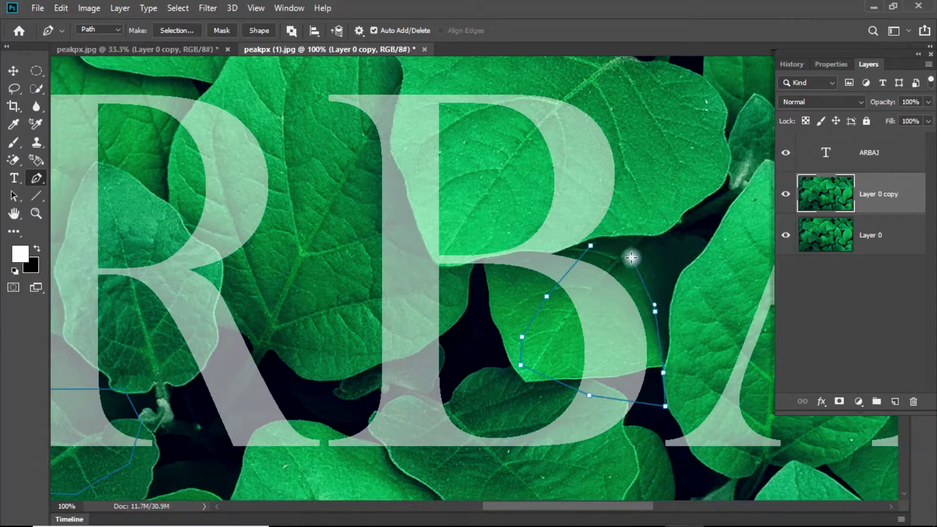
left_click(585, 245)
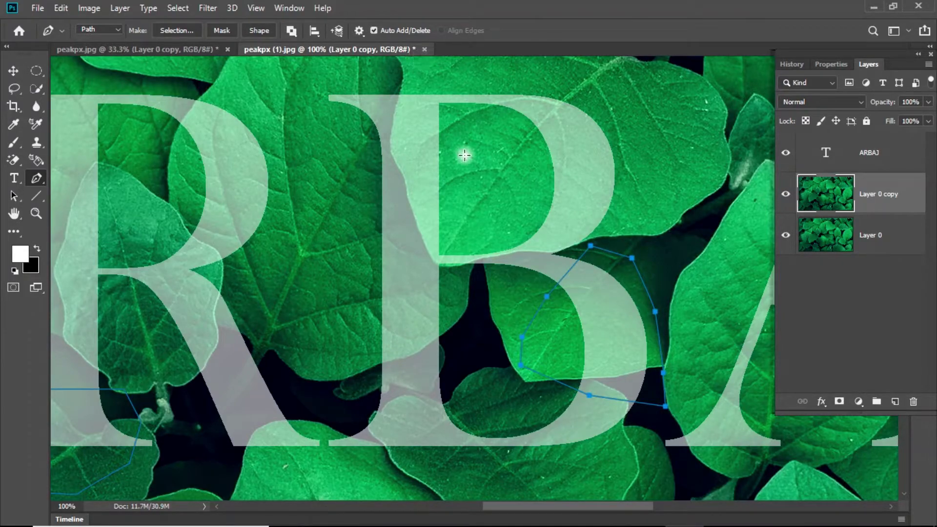
Step: Trace a closed Pen path over the upper stem of the B, following the left edge of the large leaf behind it
left_click_drag(465, 153, 481, 198)
left_click(411, 94)
left_click(416, 137)
left_click(415, 221)
left_click(421, 240)
left_click(430, 269)
left_click(437, 287)
left_click(449, 307)
left_click(481, 293)
left_click(505, 237)
left_click(504, 188)
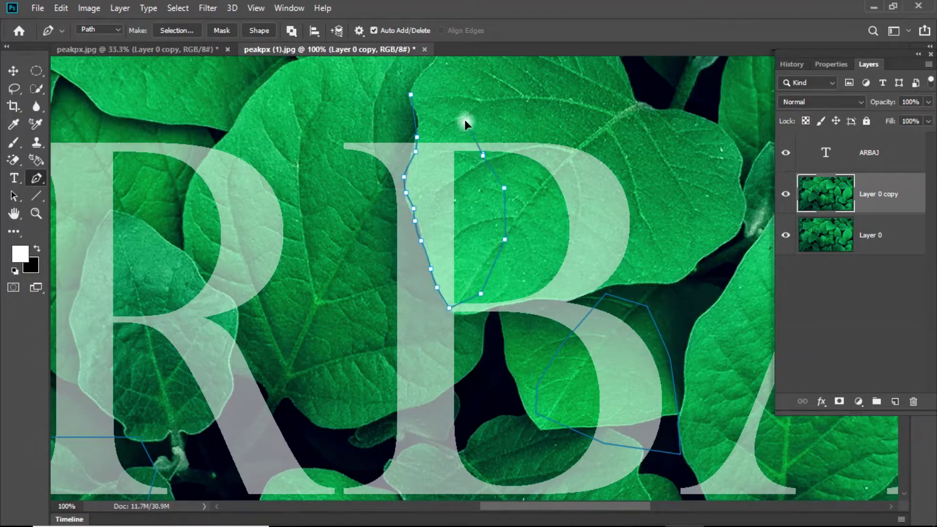
left_click(412, 94)
Step: Trace a closed Pen path around the top of the J, including its serif and the leaves behind it
left_click_drag(472, 209, 94, 98)
left_click_drag(653, 244, 424, 345)
left_click(485, 132)
left_click(351, 184)
left_click(341, 226)
left_click(398, 288)
left_click(455, 319)
left_click(569, 301)
left_click(600, 247)
left_click(580, 175)
left_click(539, 145)
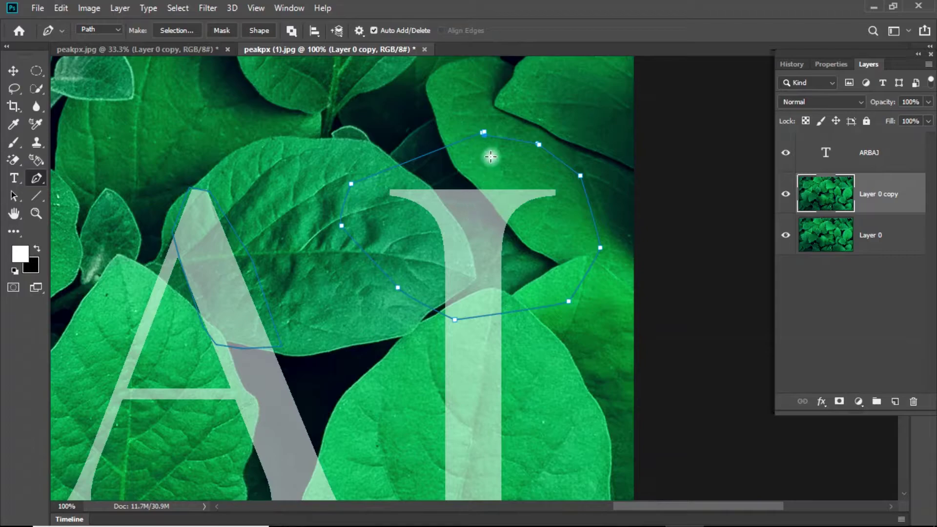
left_click(484, 134)
Step: Trace a closed Pen path over the right foot of the second A, following the left edge of the leaf behind the J
left_click_drag(484, 176, 295, 257)
left_click(430, 238)
left_click(408, 274)
left_click(395, 303)
left_click(393, 322)
left_click(391, 349)
left_click(476, 356)
left_click(504, 336)
left_click(506, 279)
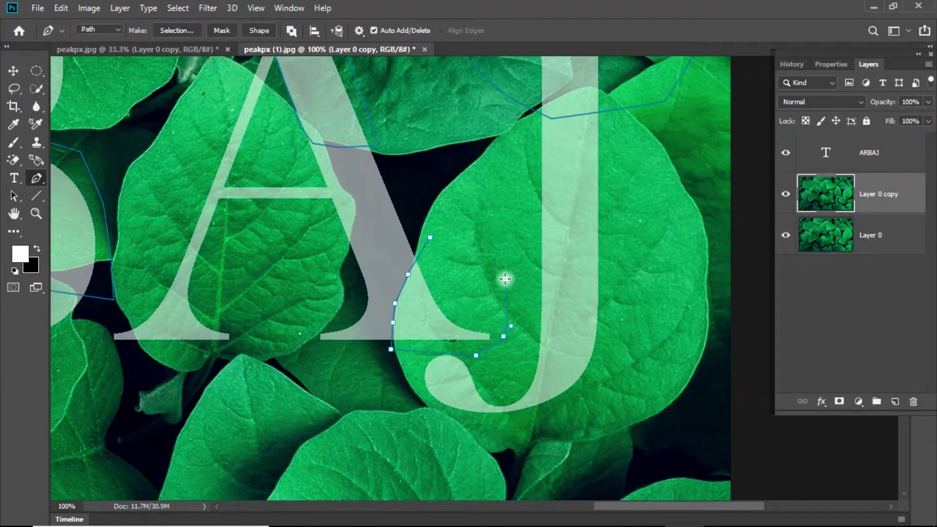
left_click(430, 237)
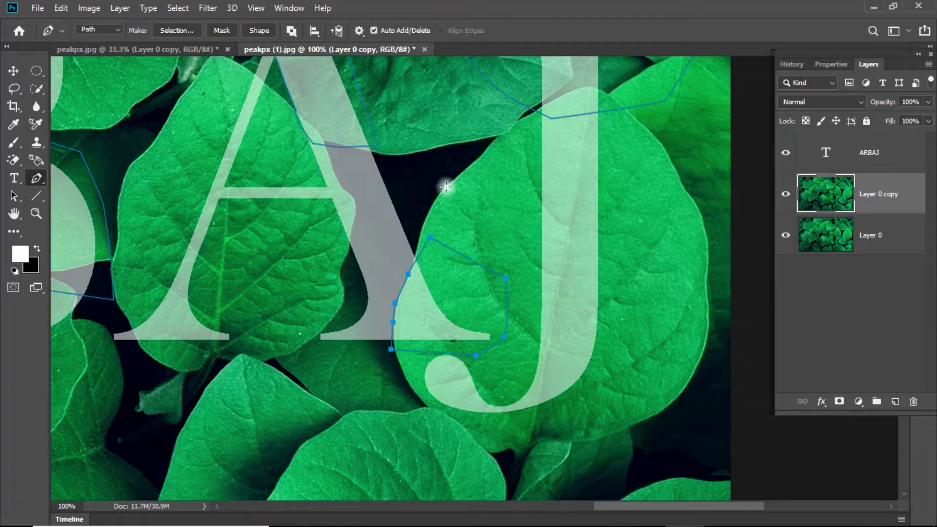
Step: Try masking Layer 0 copy directly from the Pen paths and delete that mask
key("ctrl+minus")
key("ctrl+minus")
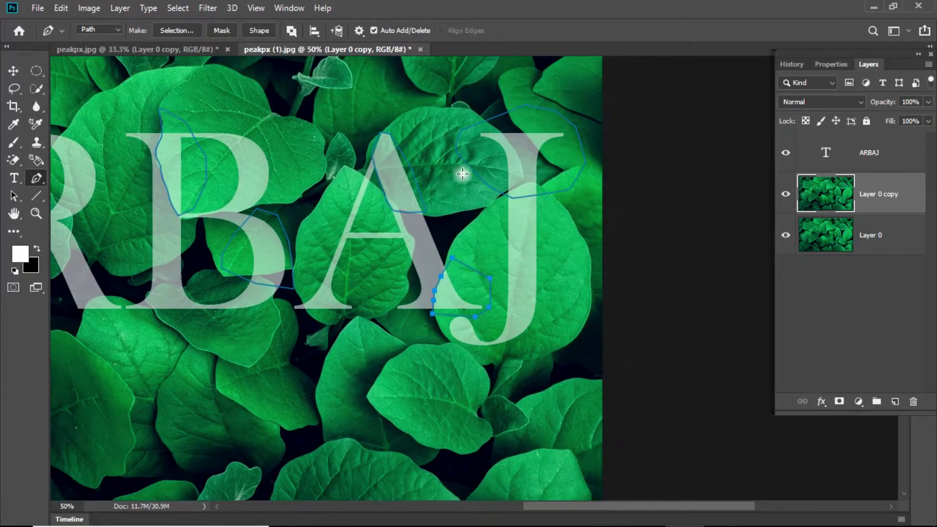
left_click_drag(382, 192, 604, 223)
key("ctrl+minus")
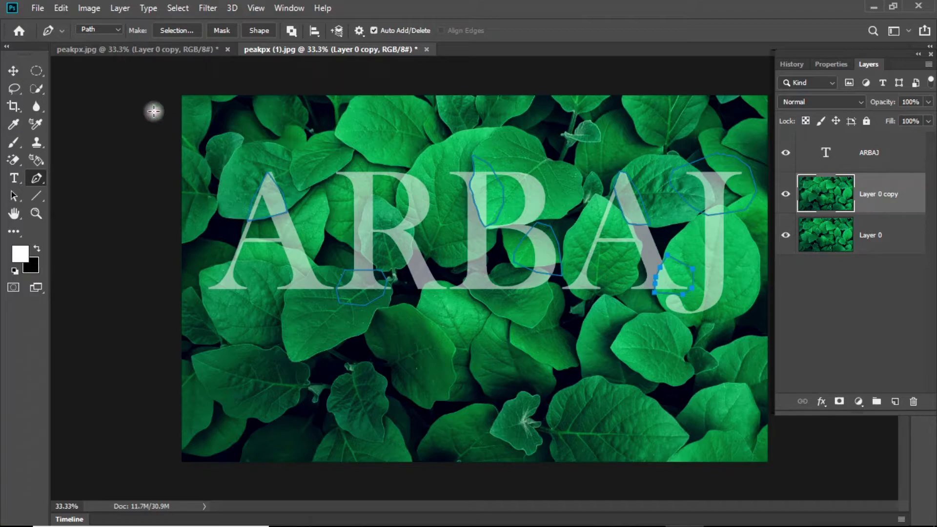
left_click(220, 30)
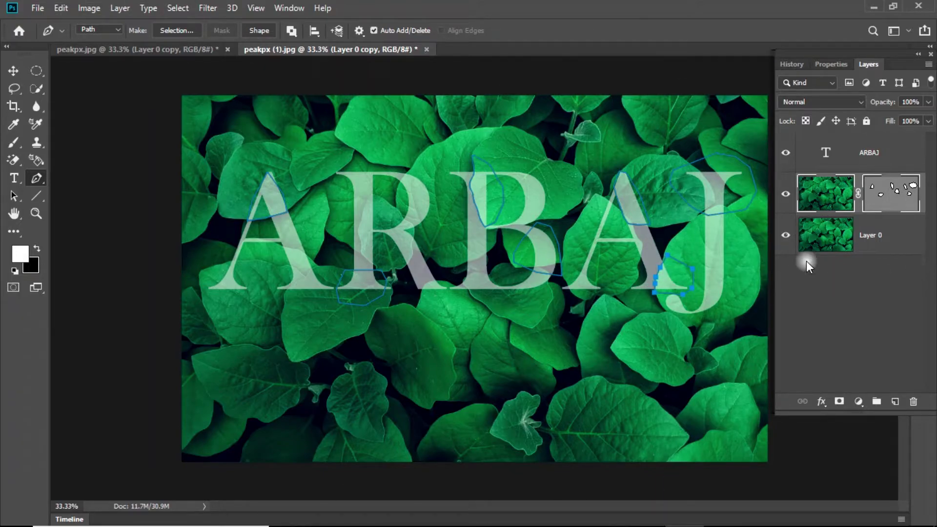
left_click(898, 197)
key("Delete")
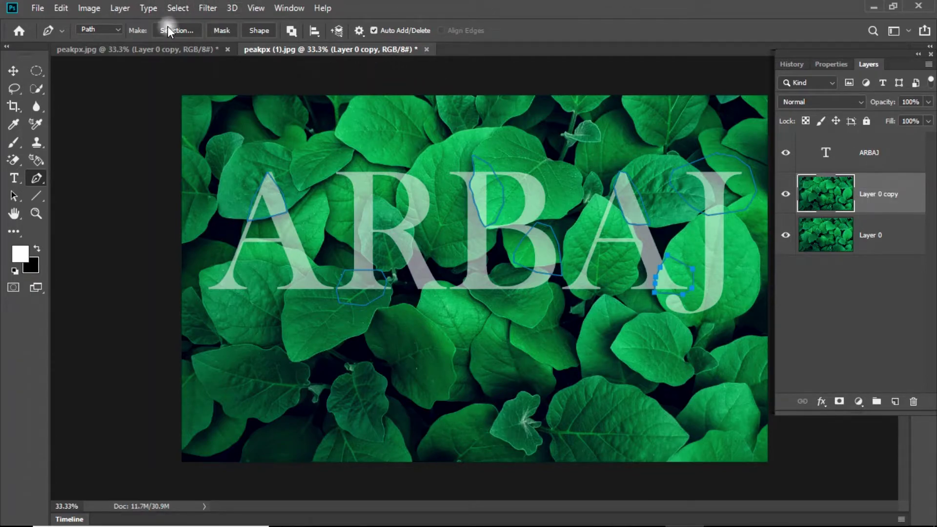
Step: Add a vector mask to Layer 0 copy from the current path and switch to the Move tool
left_click(121, 7)
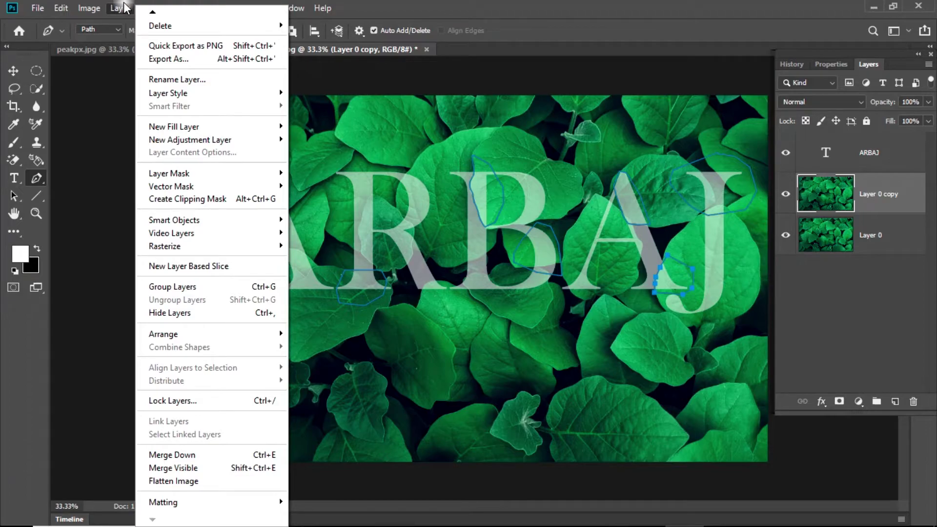
mouse_move(222, 186)
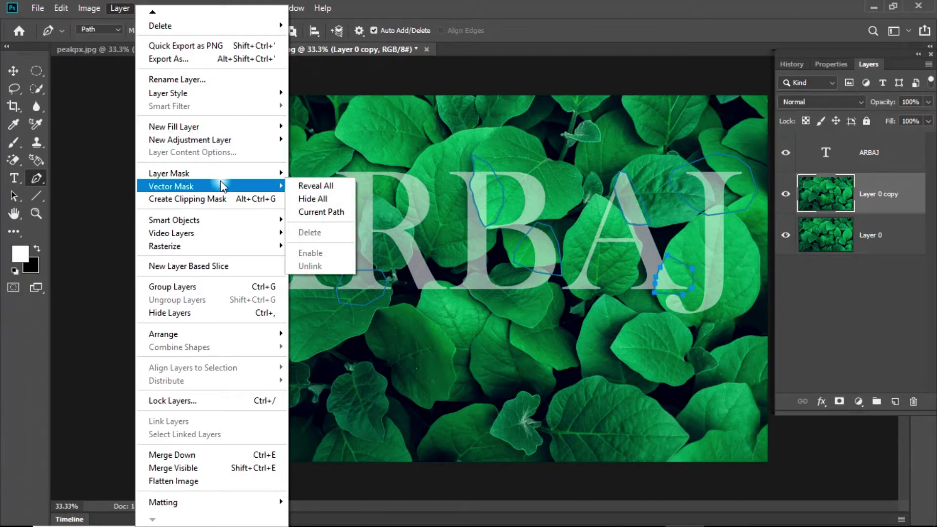
left_click(321, 212)
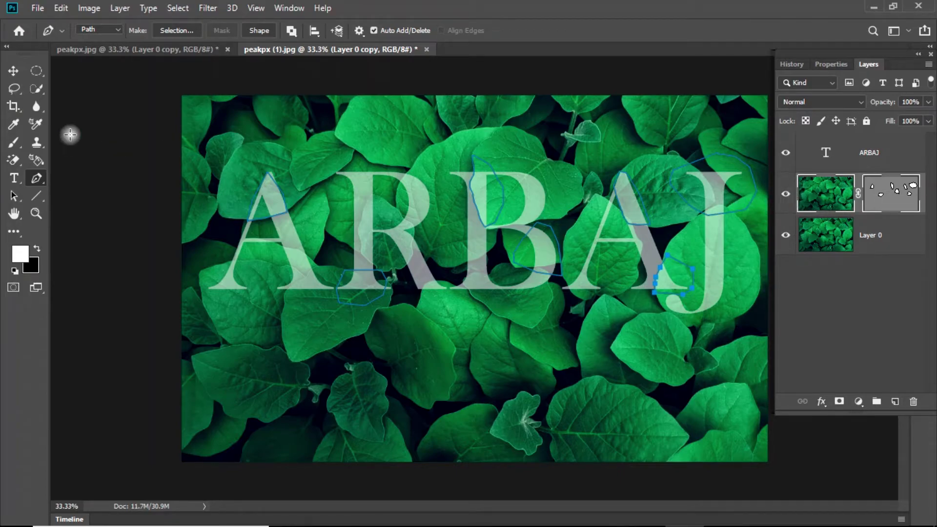
left_click(13, 72)
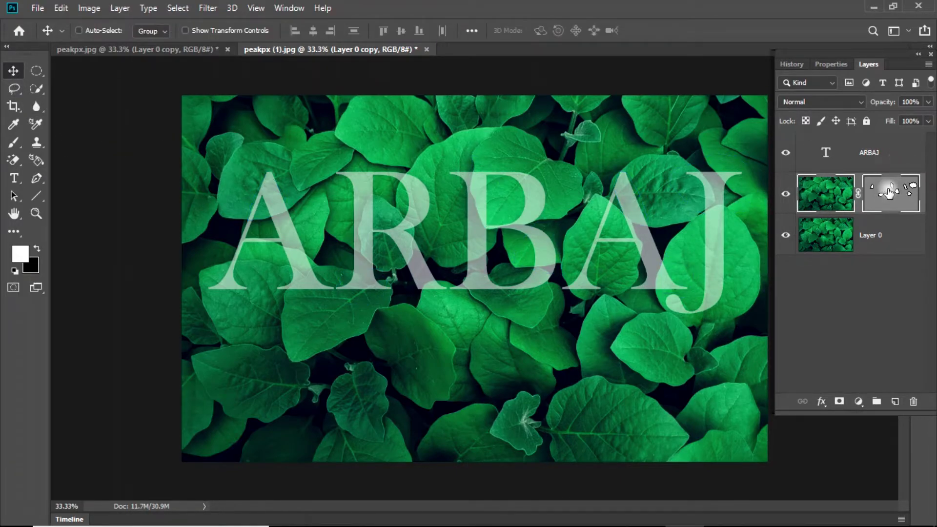
Step: Restore the text layer to full opacity and move the masked Layer 0 copy above it
left_click(839, 145)
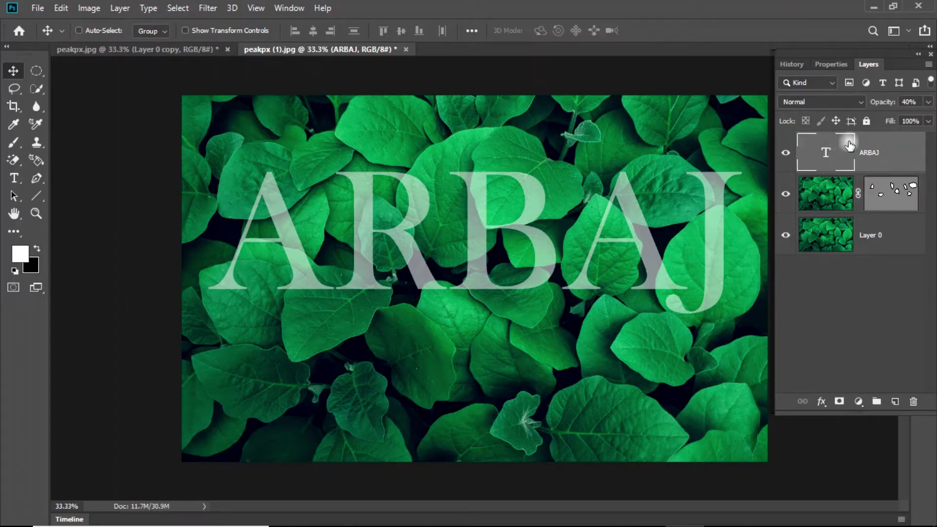
left_click(928, 102)
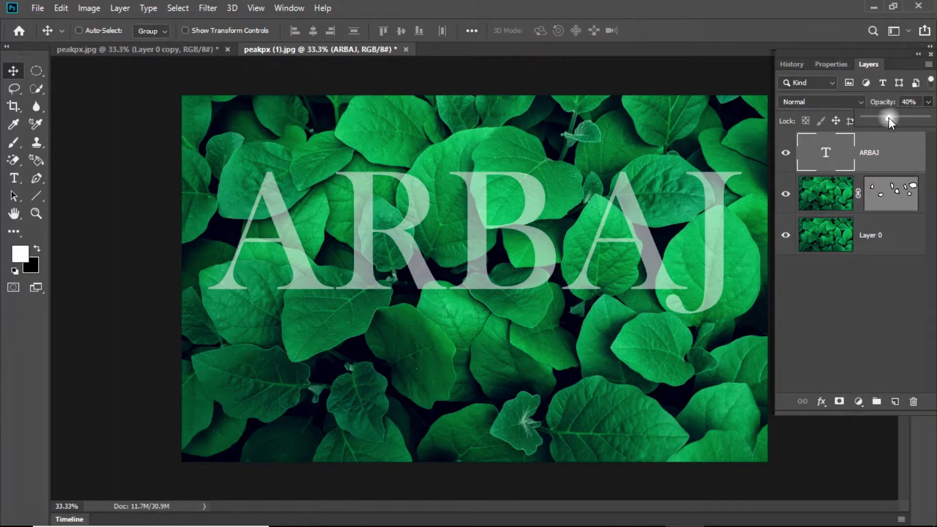
left_click(810, 202)
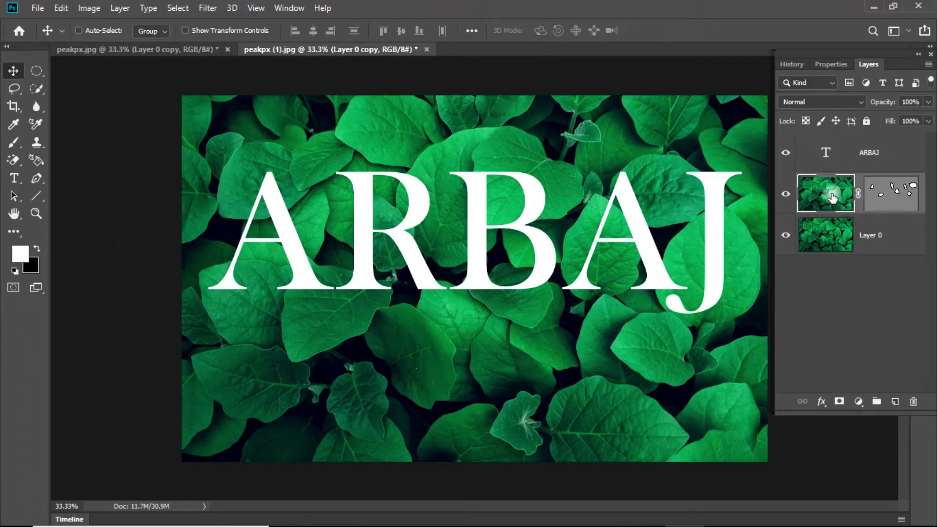
left_click_drag(808, 209, 800, 155)
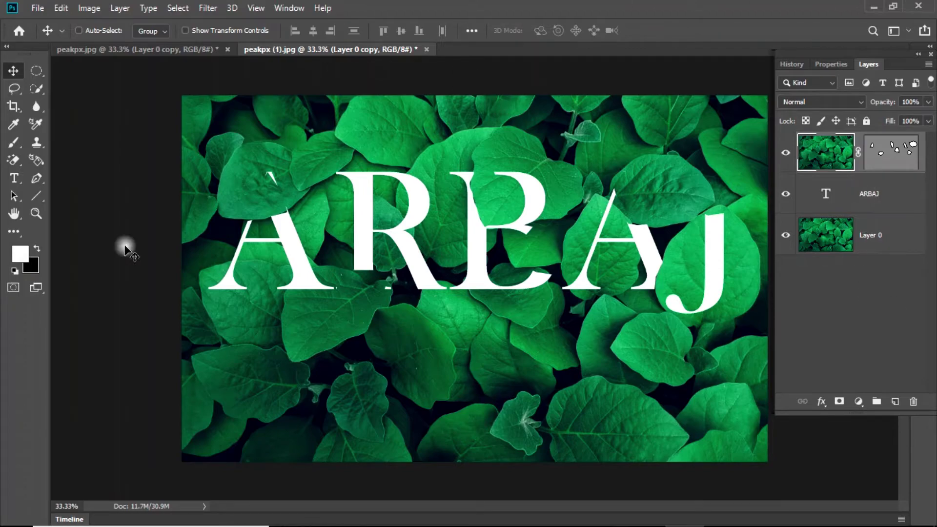
Step: Nudge the two mask paths over the B's upper stem and lower bowl with the Path Selection tool
left_click(35, 179)
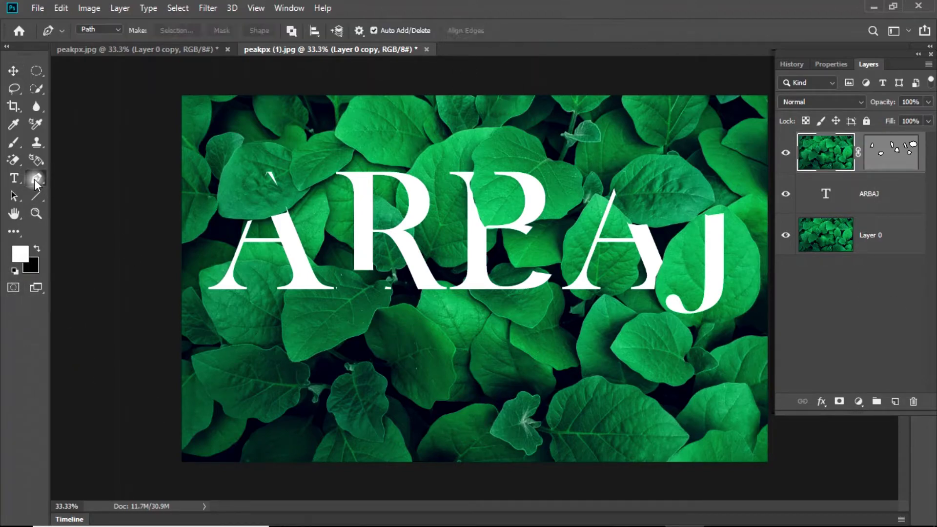
right_click(40, 181)
left_click(40, 180)
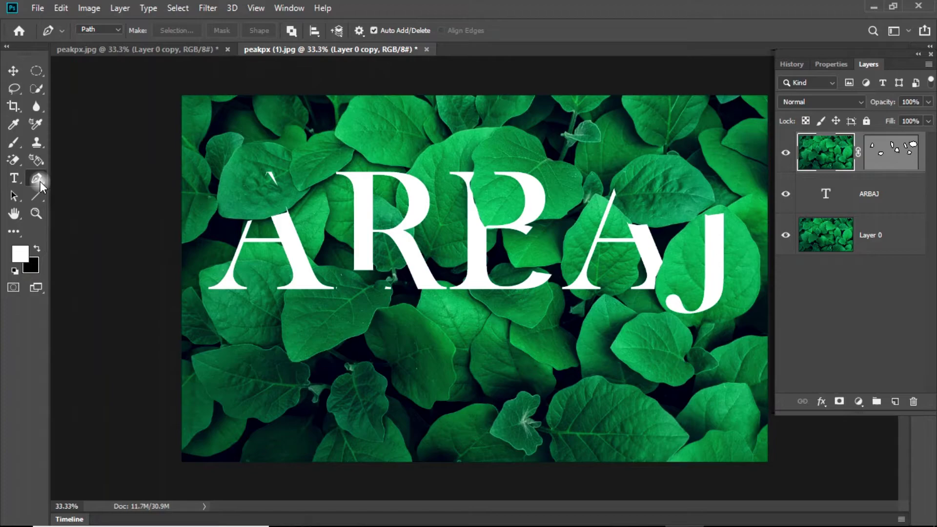
left_click(14, 196)
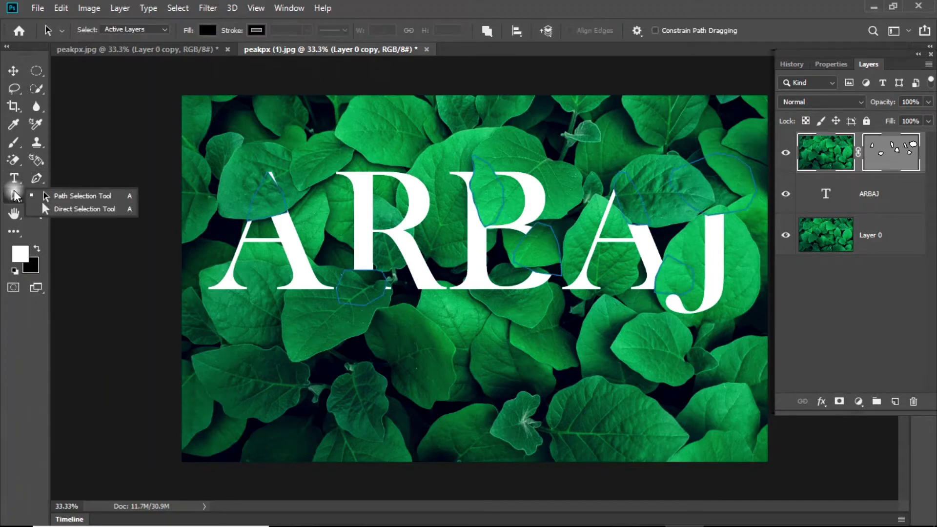
left_click(51, 197)
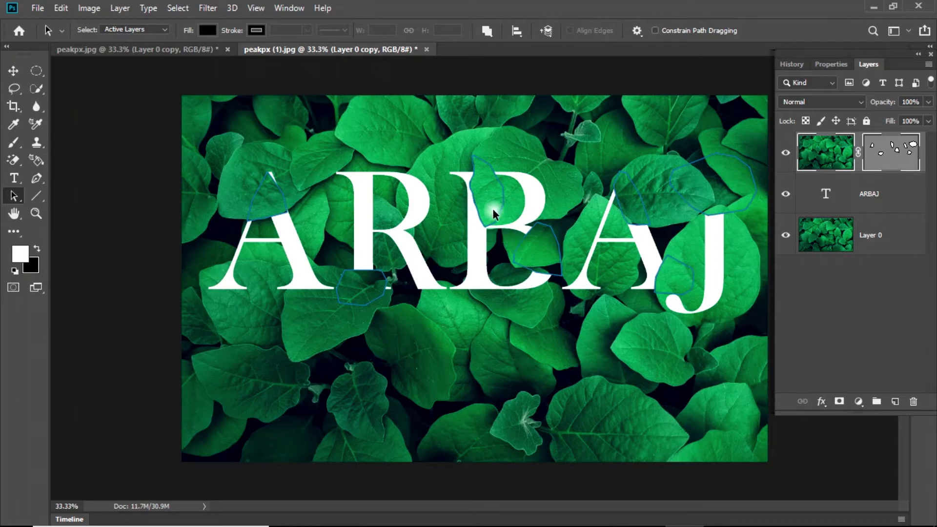
mouse_move(493, 185)
left_mouse_down()
mouse_move(506, 186)
mouse_move(489, 185)
left_mouse_up()
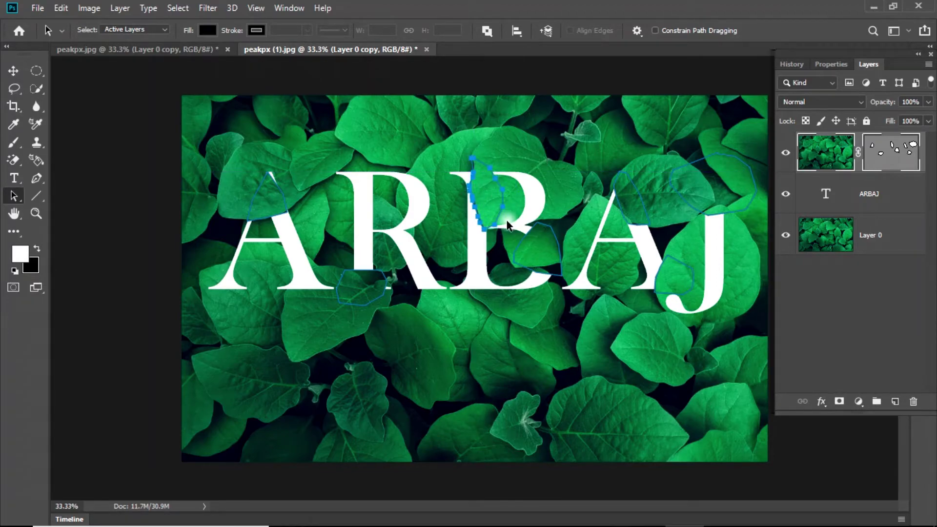
left_click_drag(539, 247, 534, 260)
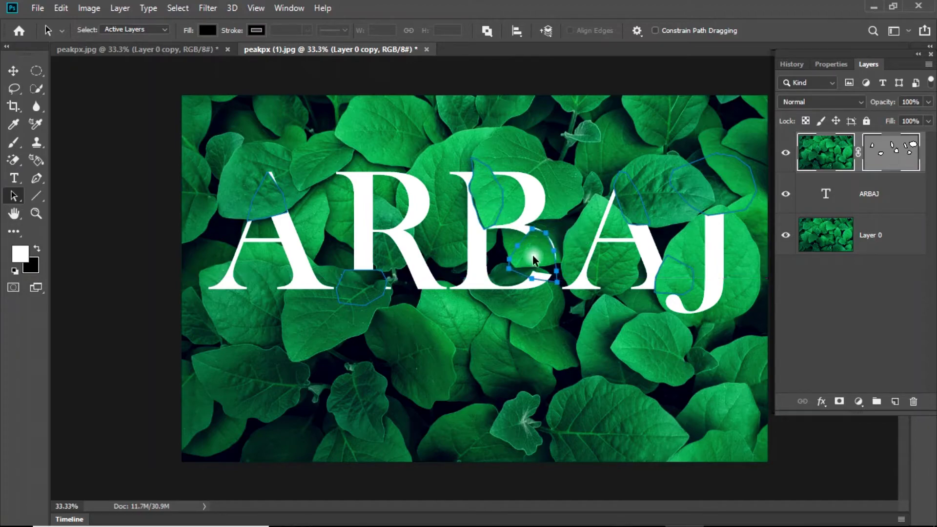
Step: Reposition the mask paths over the second A, the top of the J and the first A slightly
left_click_drag(626, 208, 620, 205)
left_click_drag(706, 185, 703, 189)
mouse_move(632, 207)
left_mouse_down()
mouse_move(640, 202)
mouse_move(630, 190)
left_mouse_up()
right_click(14, 197)
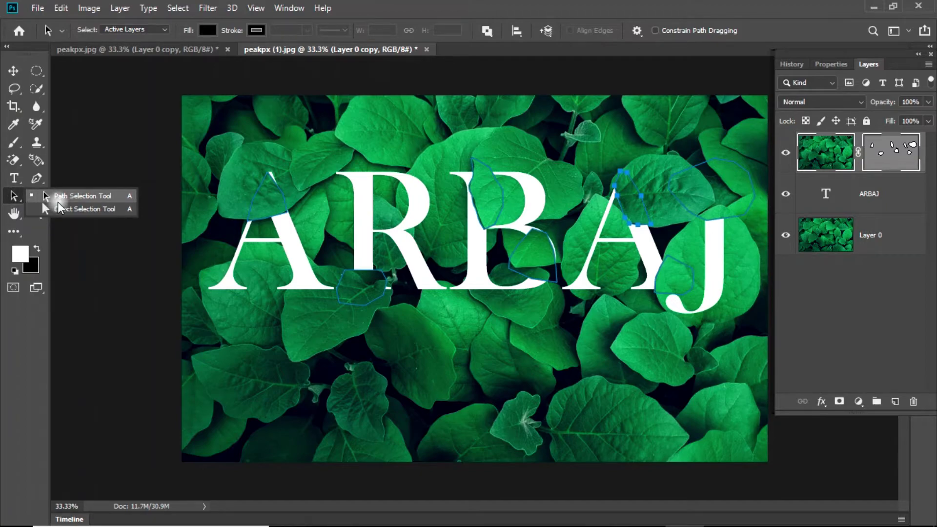
left_click_drag(261, 200, 259, 205)
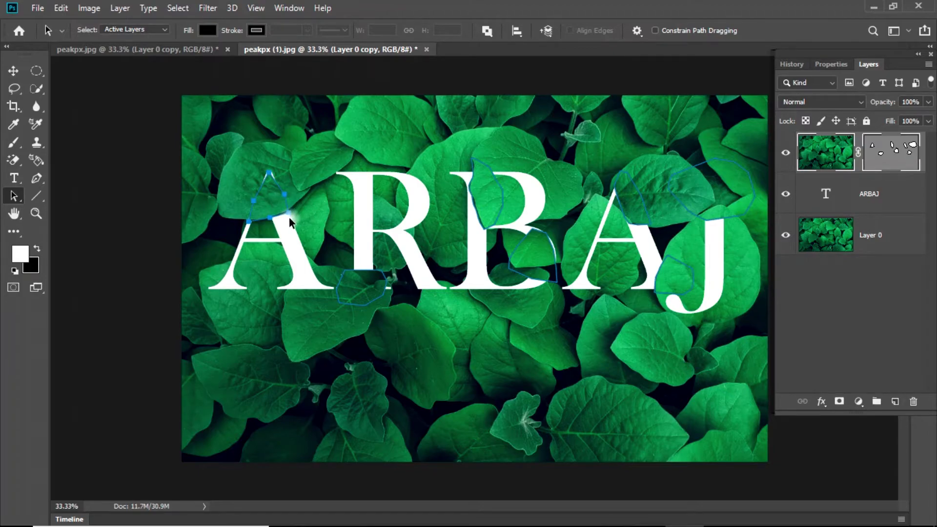
Step: Reshape the mask path over the first A with the Direct Selection tool, moving its right-side points outward and its top point above the letter
right_click(15, 196)
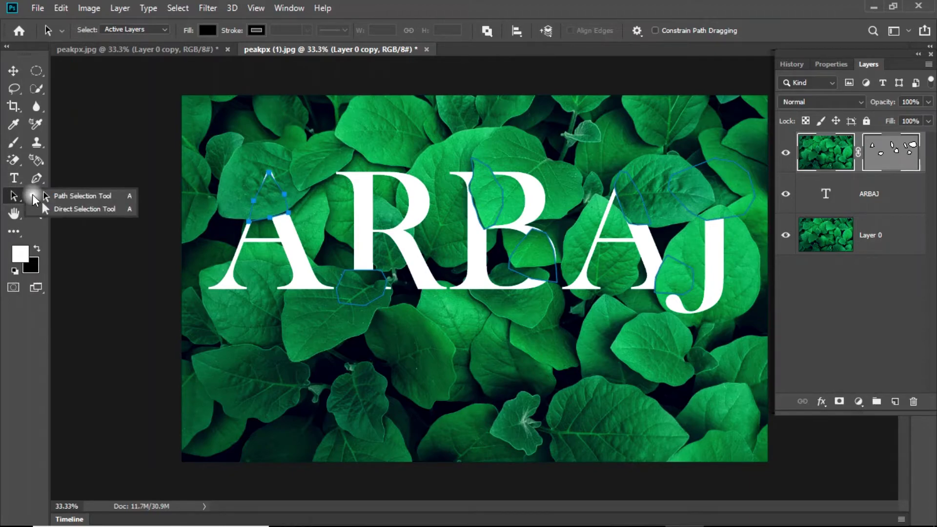
left_click(64, 210)
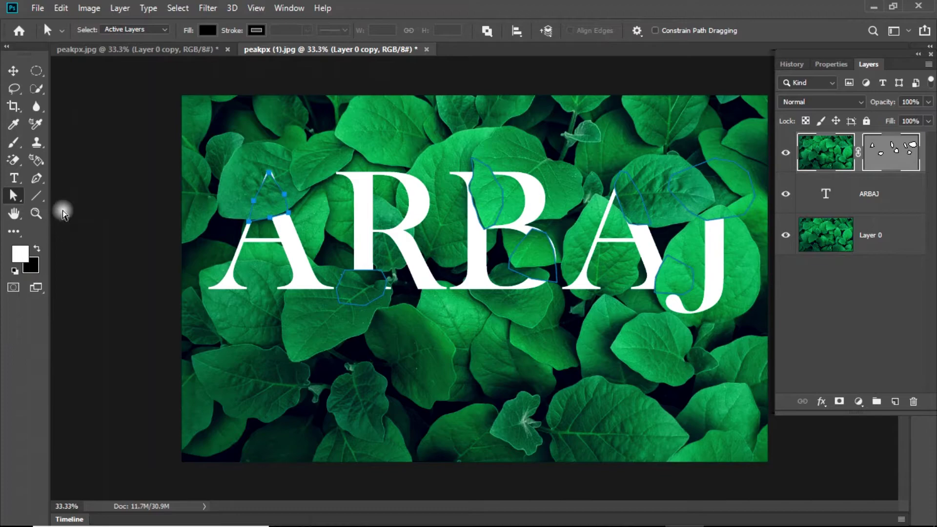
left_click(310, 220)
left_click_drag(289, 213, 265, 160)
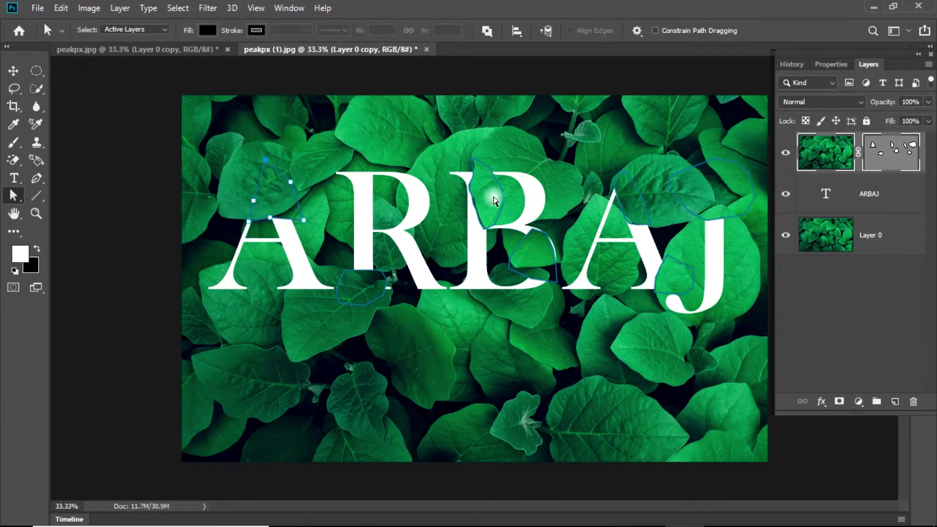
Step: Reshape the mask path over the B, extending its upper points across the top-left serif
left_click(438, 191)
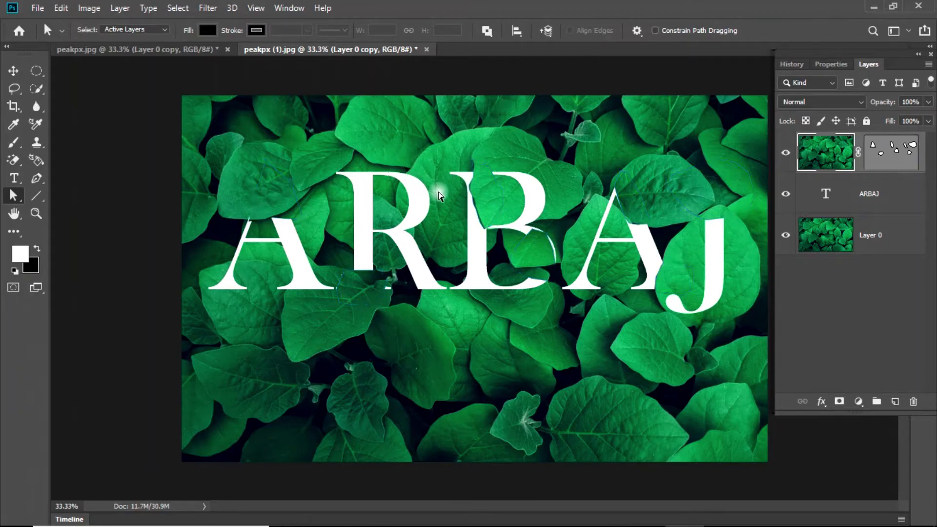
left_click(504, 209)
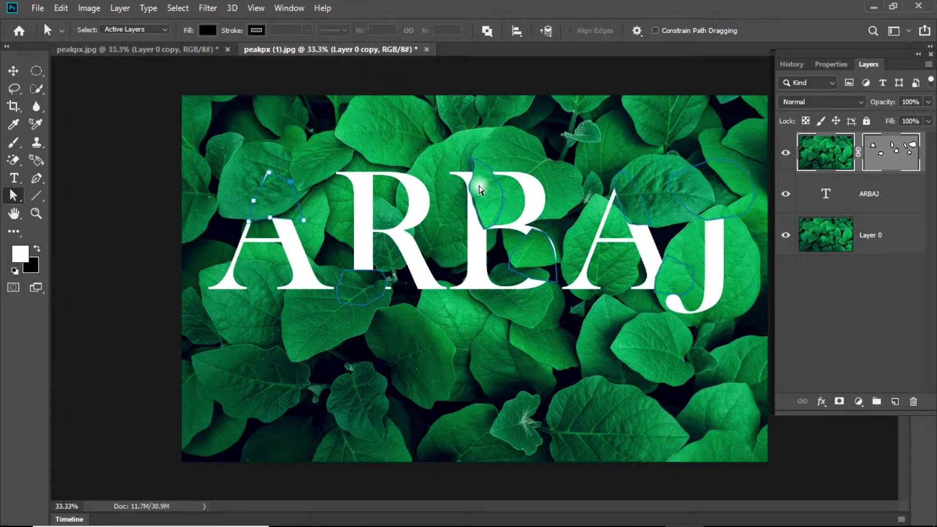
left_click_drag(447, 171, 500, 161)
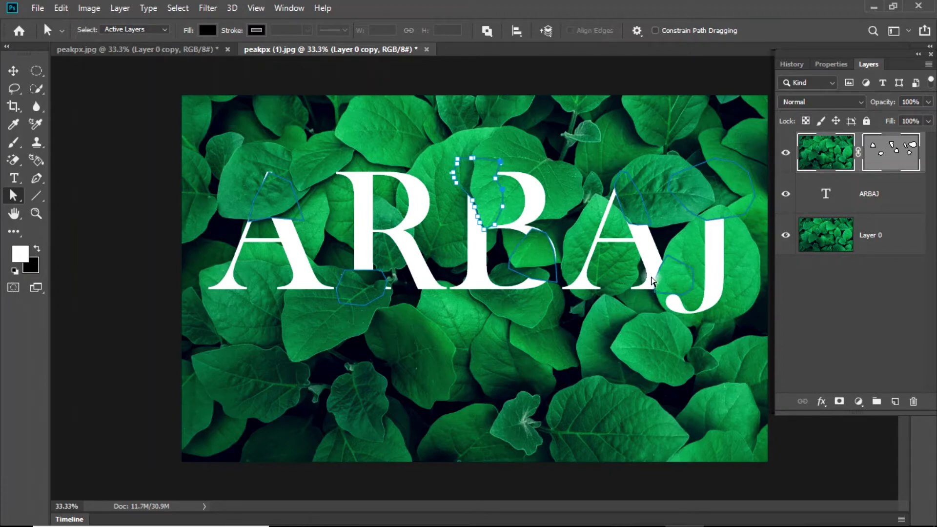
Step: Extend the mask paths leftward over the second A's right foot and apex, then hide the path outlines with the layer image targeted
left_click(663, 282)
left_click_drag(664, 281, 639, 281)
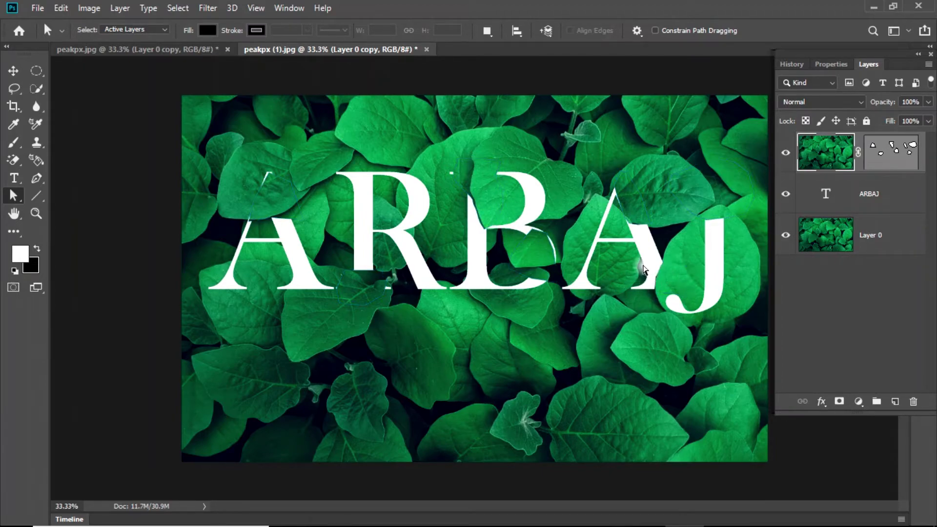
left_click(620, 190)
mouse_move(618, 191)
left_mouse_down()
mouse_move(611, 179)
mouse_move(636, 178)
mouse_move(632, 187)
mouse_move(605, 179)
mouse_move(613, 188)
mouse_move(602, 195)
left_mouse_up()
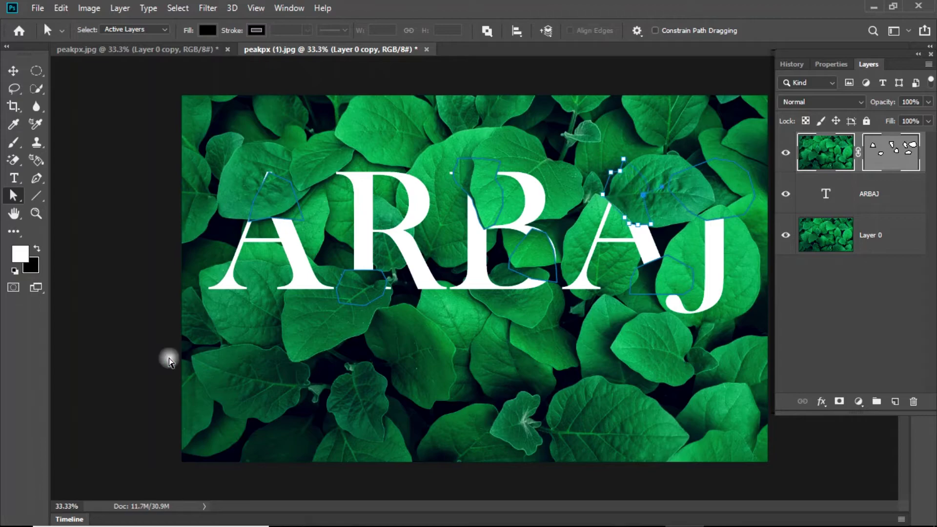
left_click(14, 71)
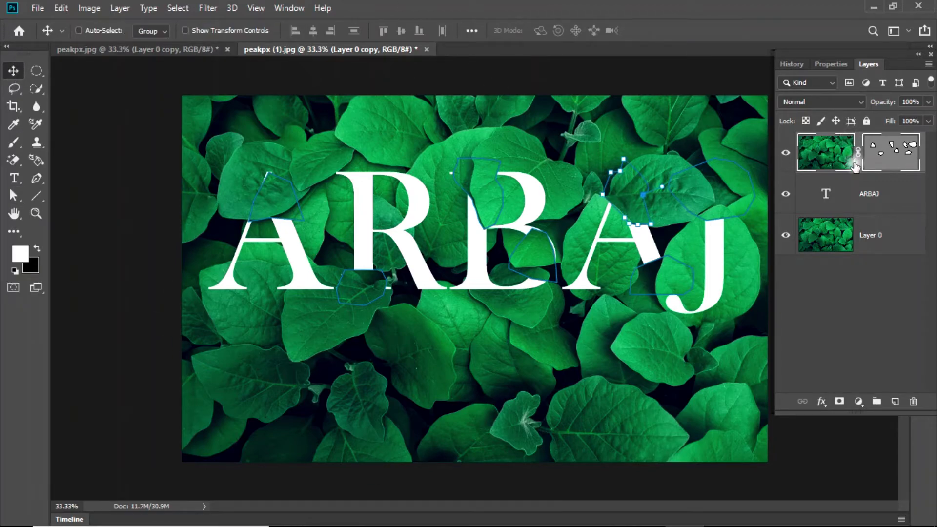
left_click(863, 194)
left_click(850, 152)
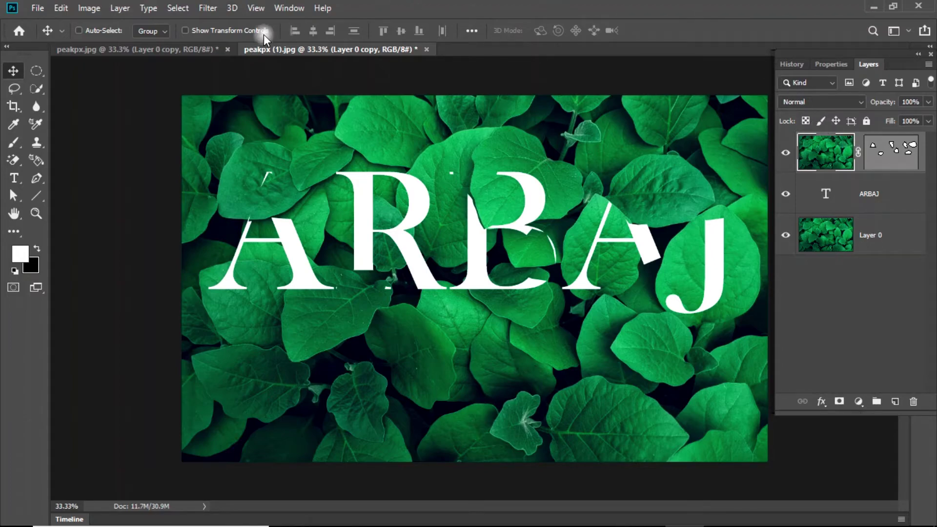
Step: Open the Wallpaper 1-5[1] image from the Pictures folder
left_click(38, 8)
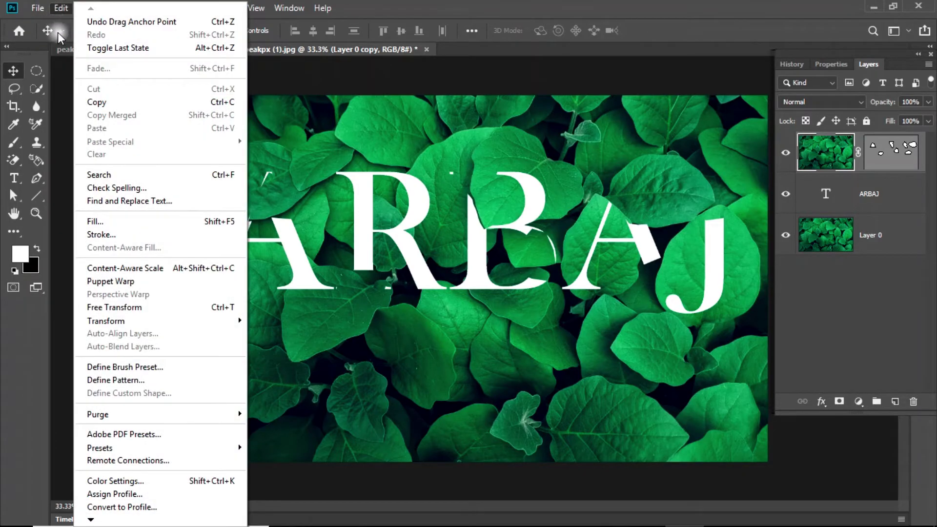
left_click(52, 37)
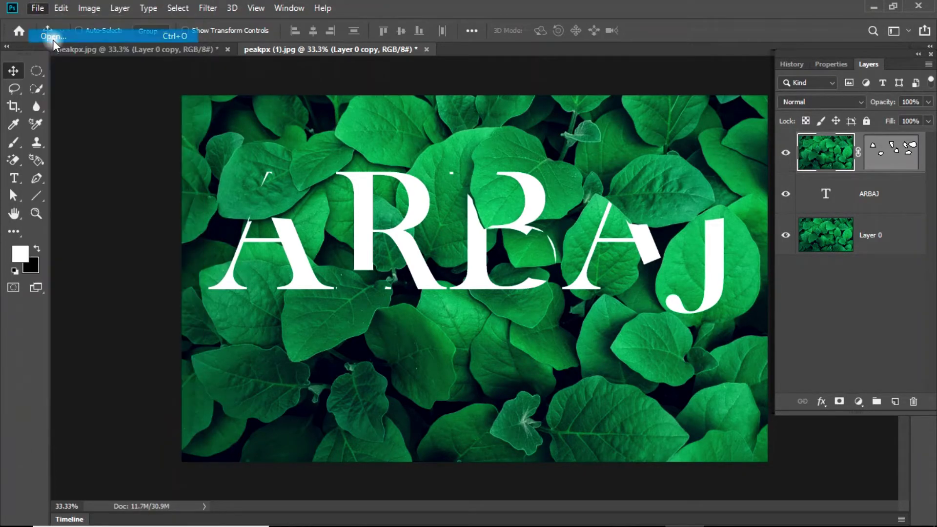
scroll(331, 188, "down", 5)
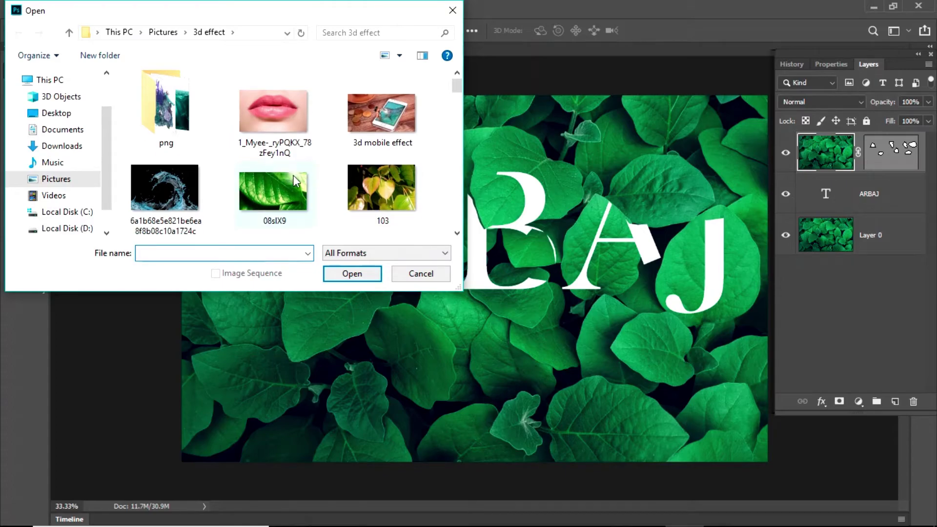
left_click(67, 180)
scroll(280, 175, "down", 5)
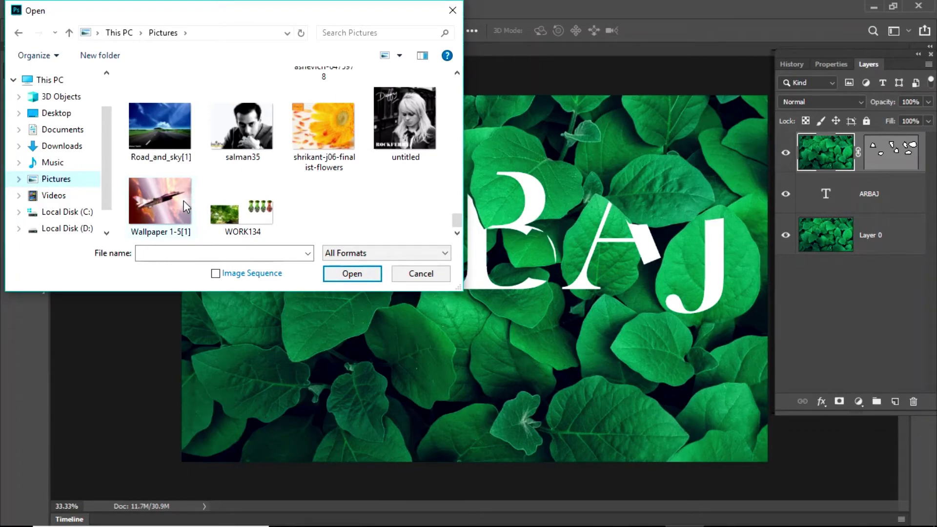
left_click(183, 200)
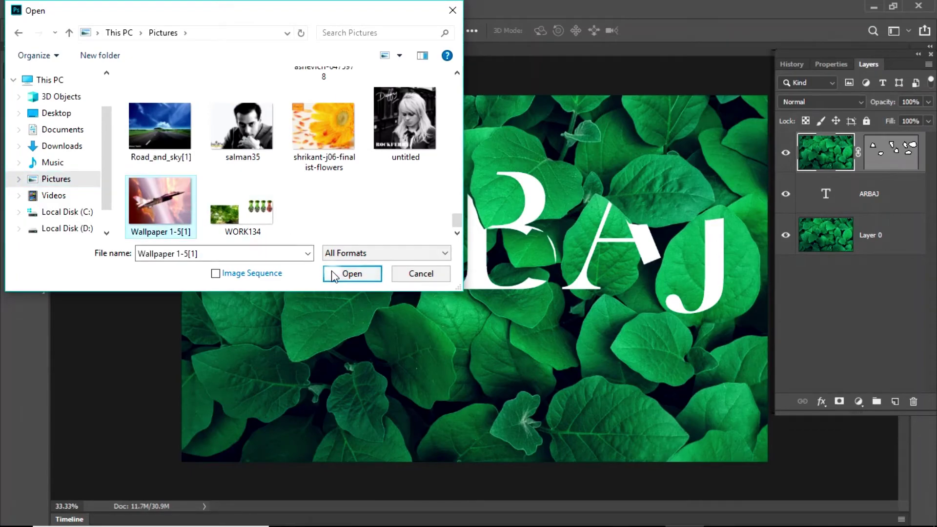
left_click(341, 273)
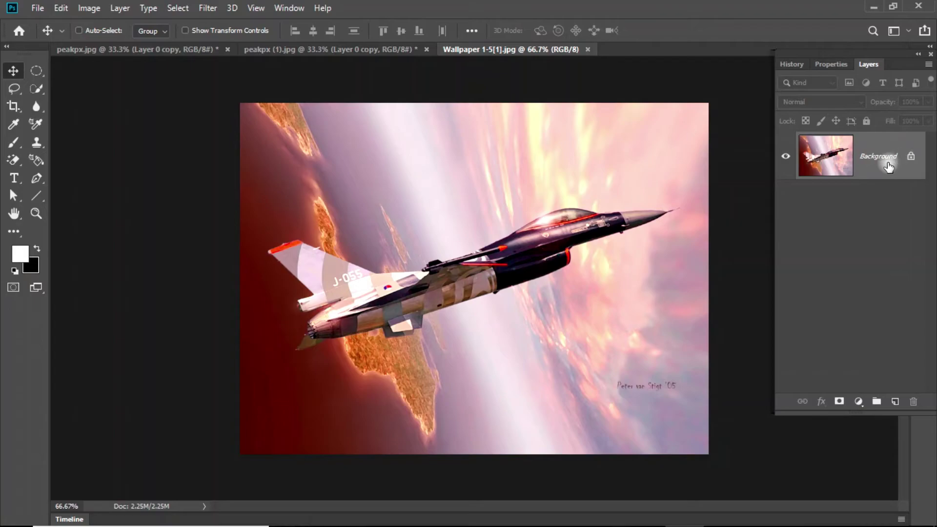
Step: Unlock the jet image's Background layer and add a Hide All vector mask to it
left_click(914, 159)
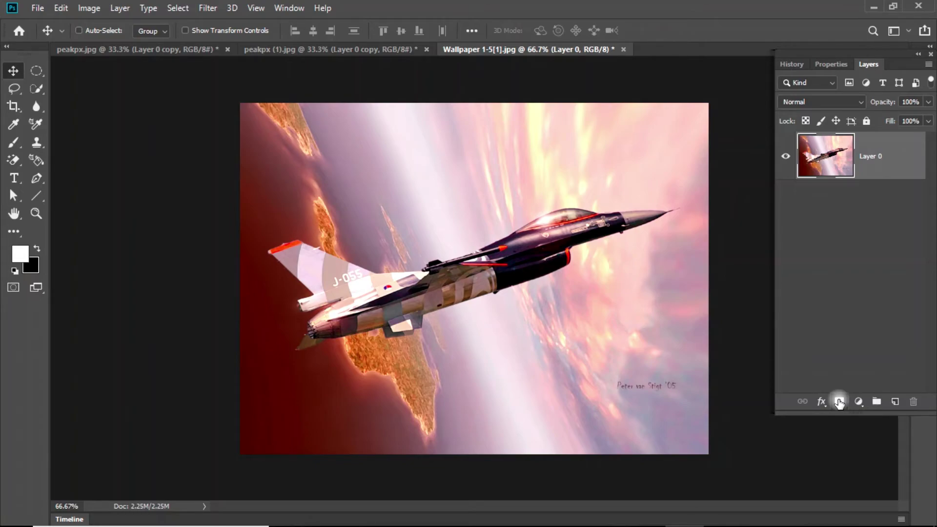
key("ctrl+z")
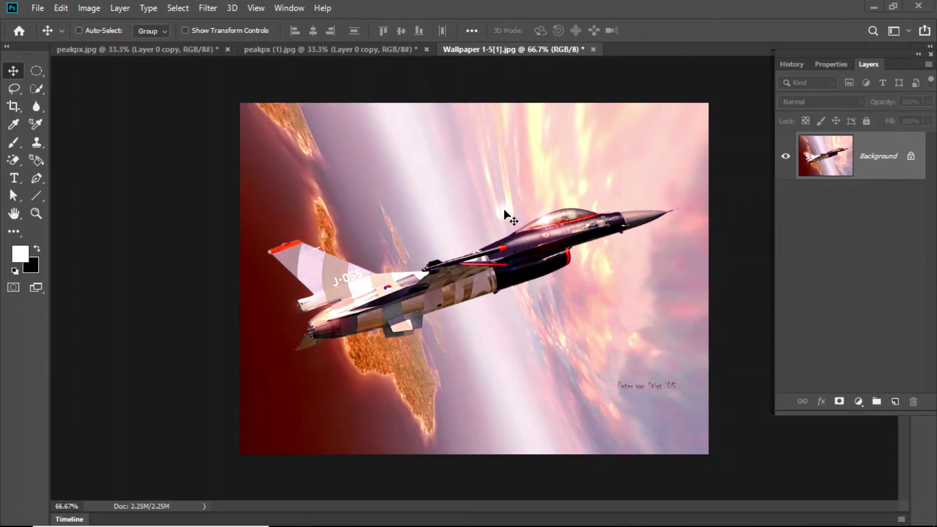
left_click(912, 160)
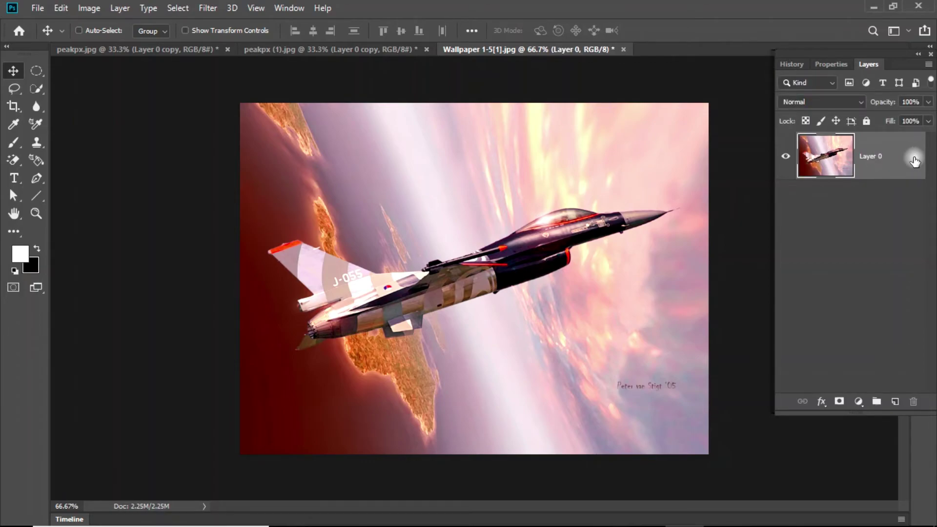
left_click(120, 9)
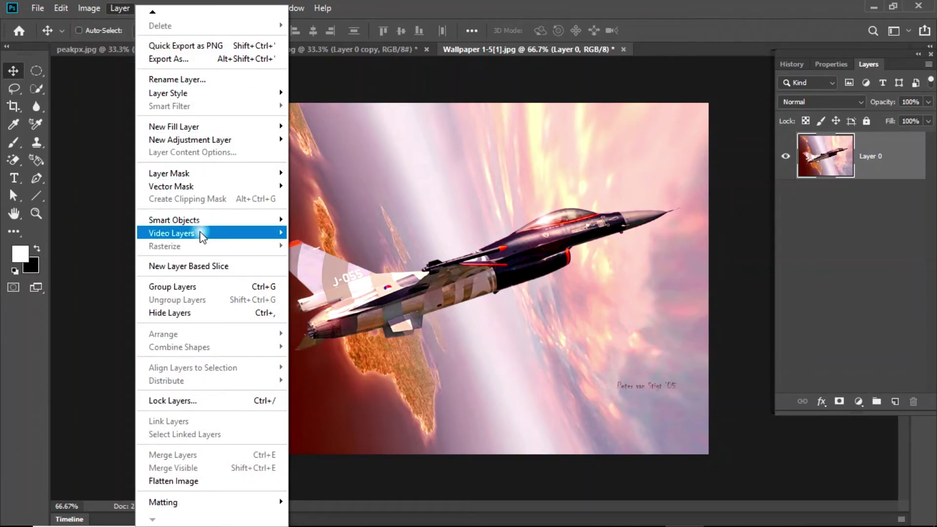
mouse_move(188, 187)
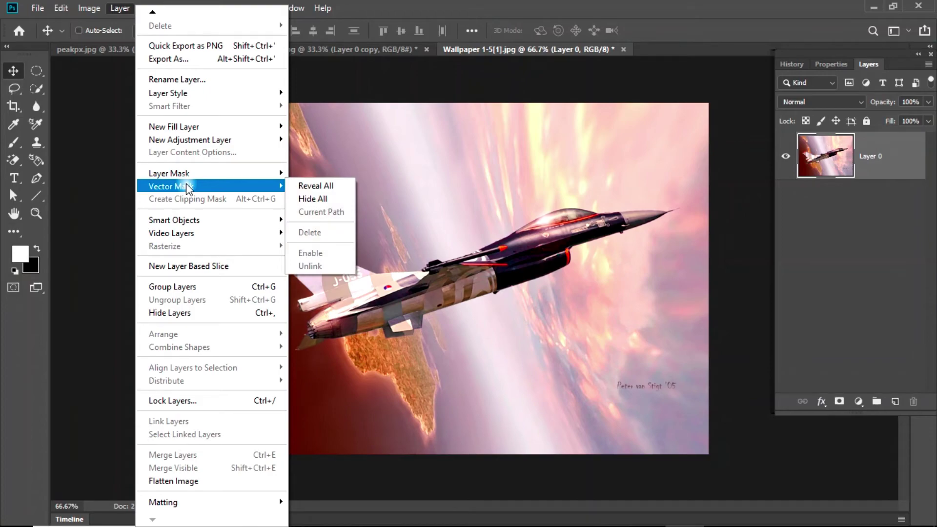
left_click(310, 199)
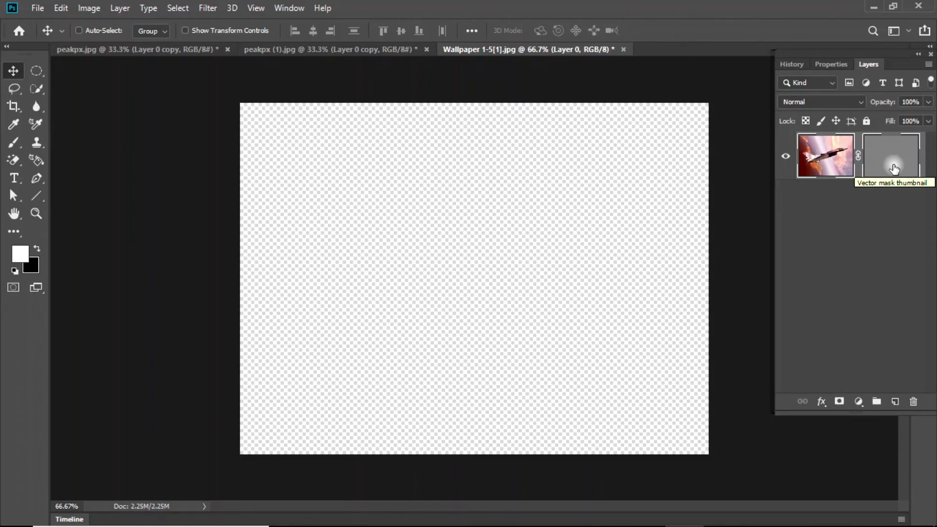
Step: Draw a closed six-point path on the vector mask with the Pen tool, revealing the middle of the jet
left_click(37, 179)
left_click(585, 207)
left_click(658, 269)
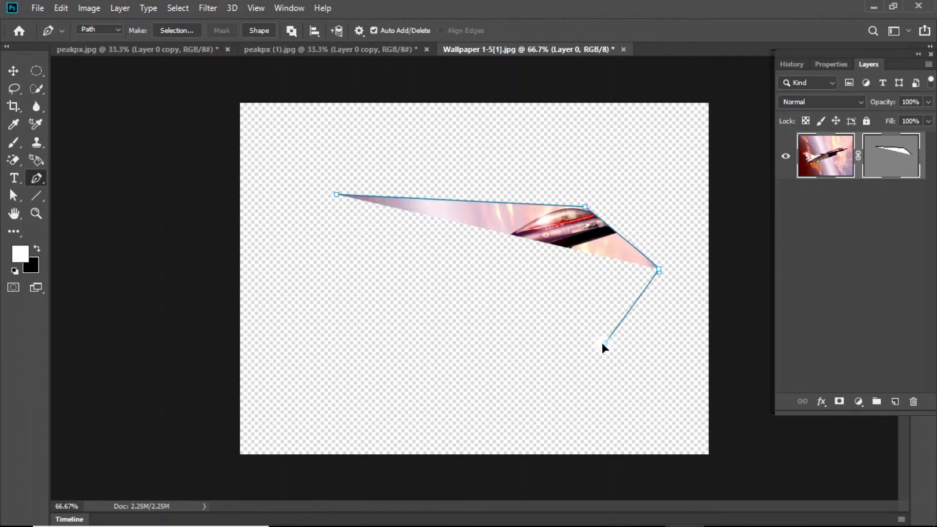
left_click(605, 343)
left_click(434, 336)
left_click(312, 259)
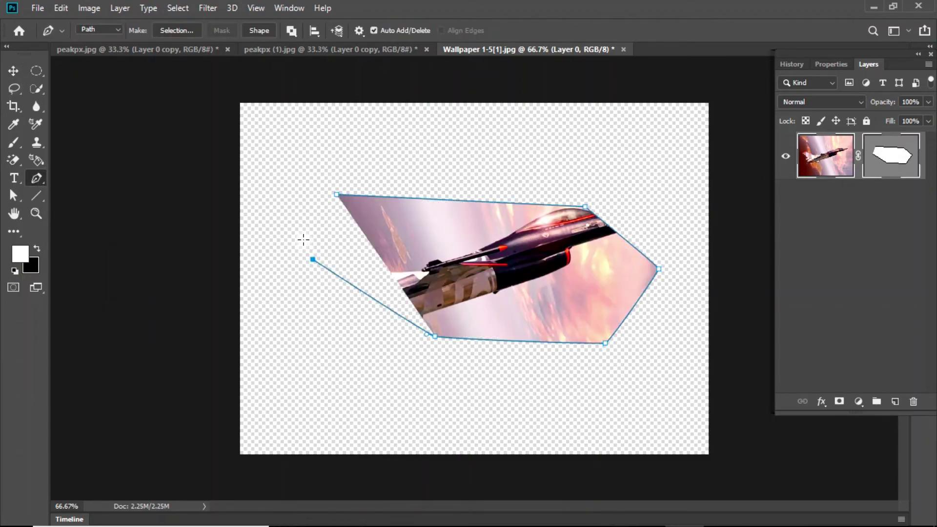
left_click(336, 194)
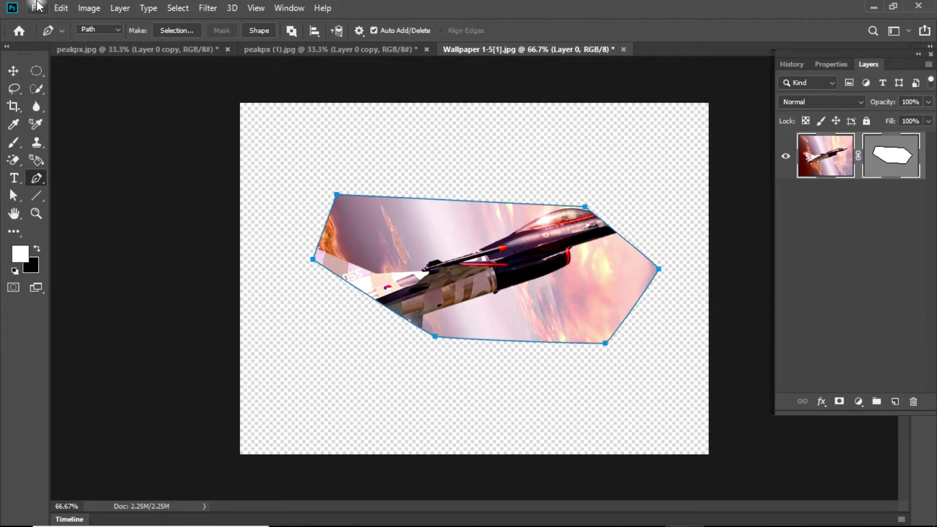
left_click_drag(515, 268, 545, 234)
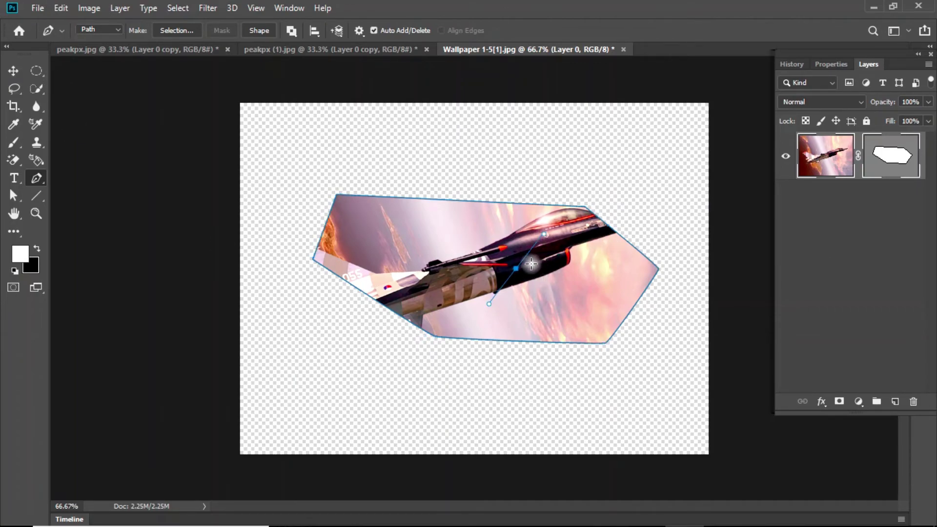
key("ctrl+z")
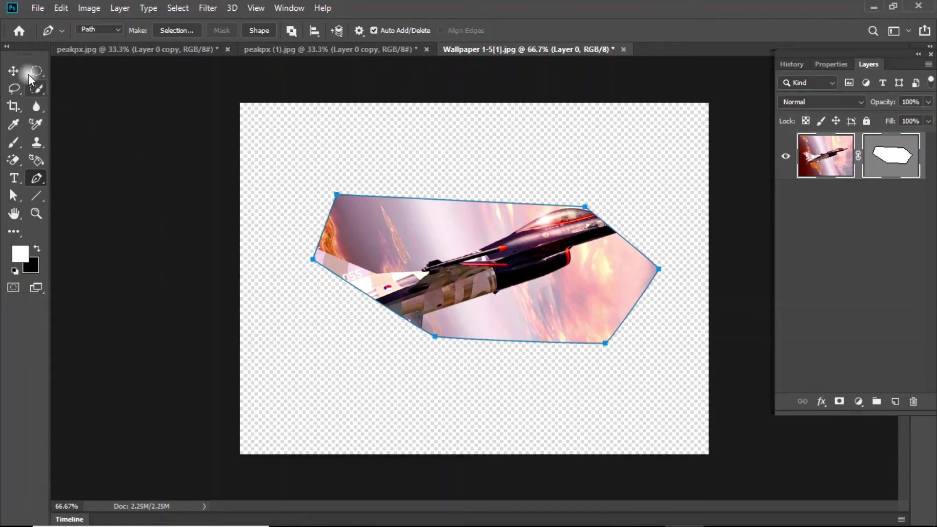
Step: Move the linked jet image and vector mask together slightly up and to the left
left_click(13, 70)
mouse_move(517, 280)
left_mouse_down()
mouse_move(520, 273)
mouse_move(461, 268)
mouse_move(534, 295)
mouse_move(525, 251)
mouse_move(508, 275)
left_mouse_up()
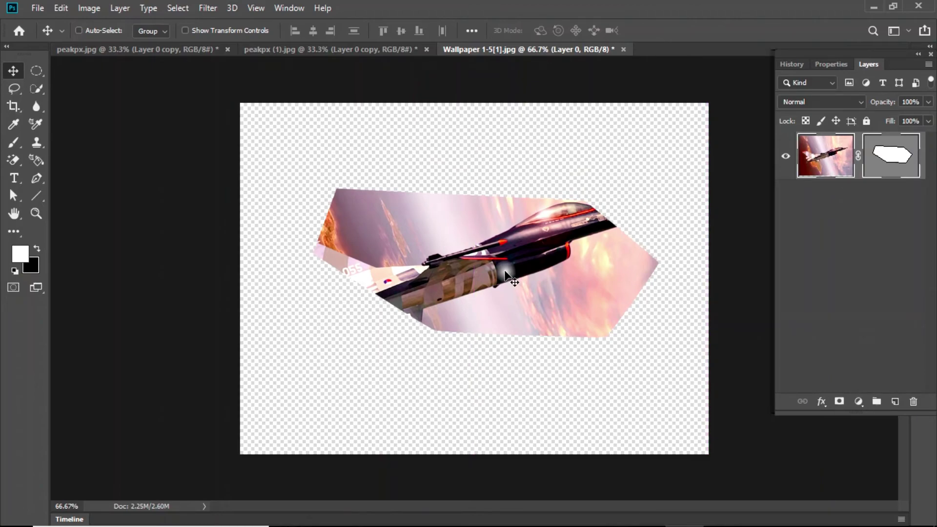
mouse_move(506, 271)
left_mouse_down()
mouse_move(513, 266)
mouse_move(498, 275)
left_mouse_up()
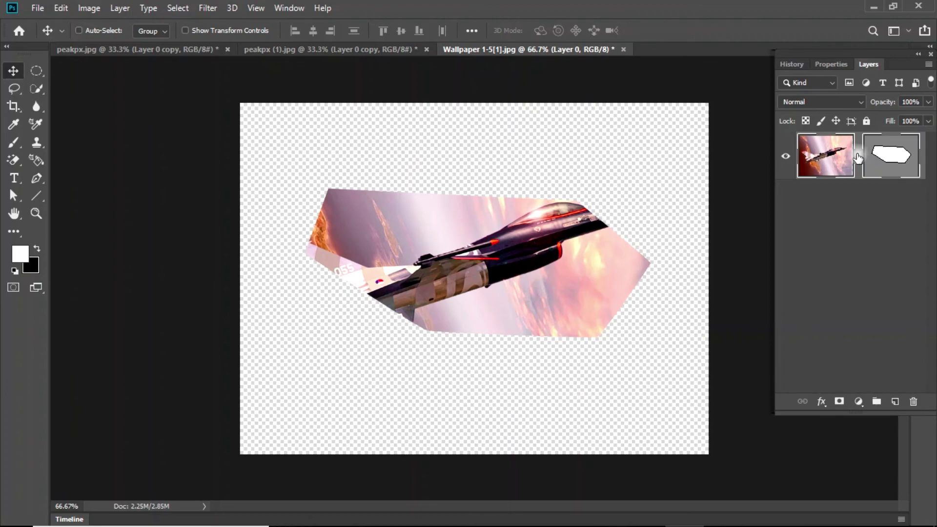
Step: Reposition the jet image inside the unlinked vector mask, then relink the two and shift them together slightly to the right
left_click_drag(563, 295, 543, 280)
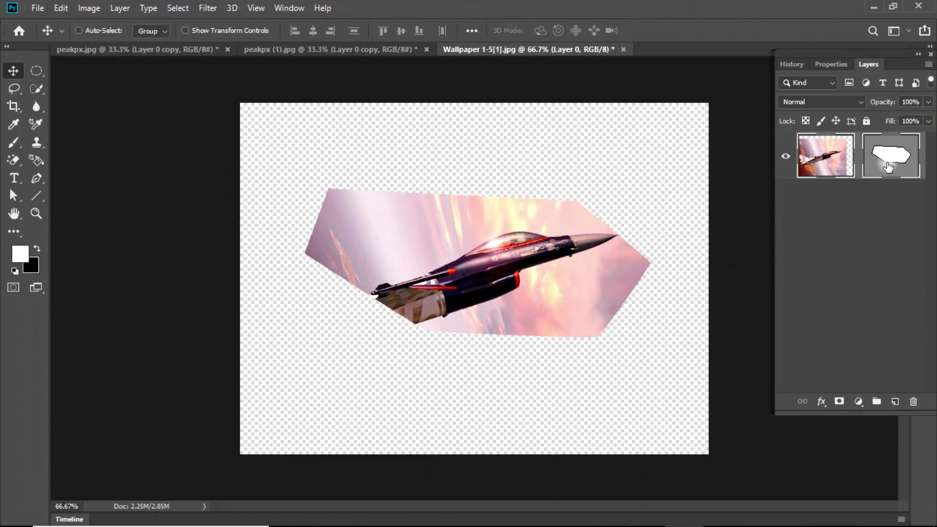
left_click_drag(434, 308, 521, 263)
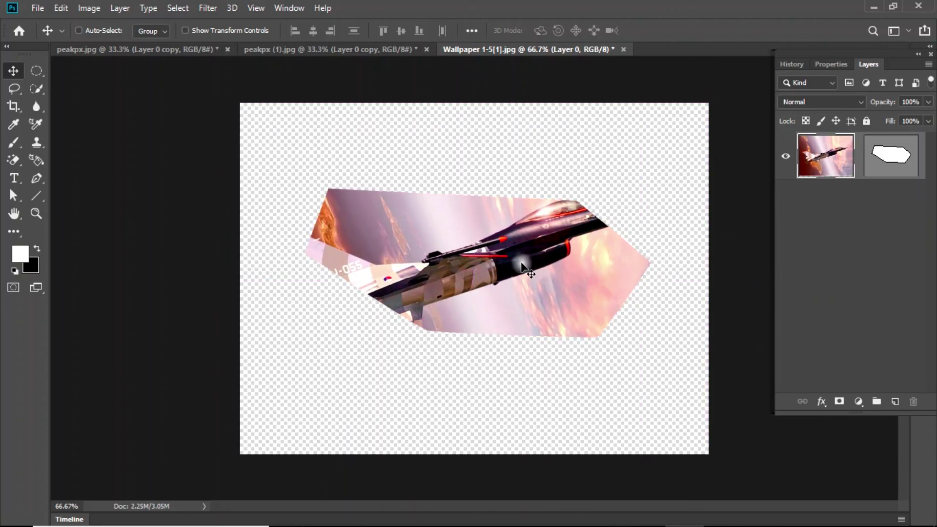
left_click(859, 156)
left_click_drag(609, 257, 593, 296)
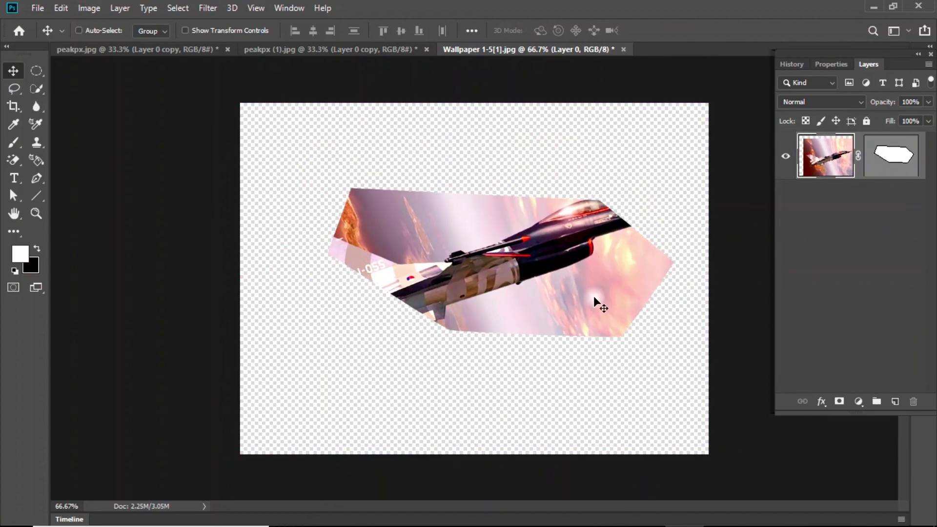